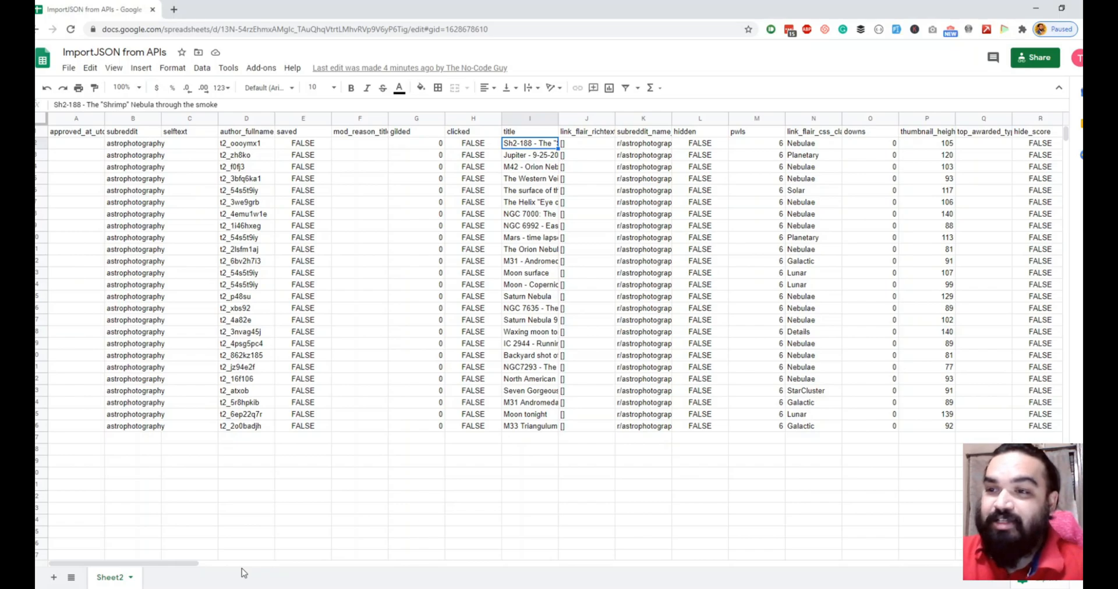
# Step: Select the unneeded columns from selftext through top_awarded_type and delete them
pyautogui.moveTo(172, 564); pyautogui.dragTo(125, 553)
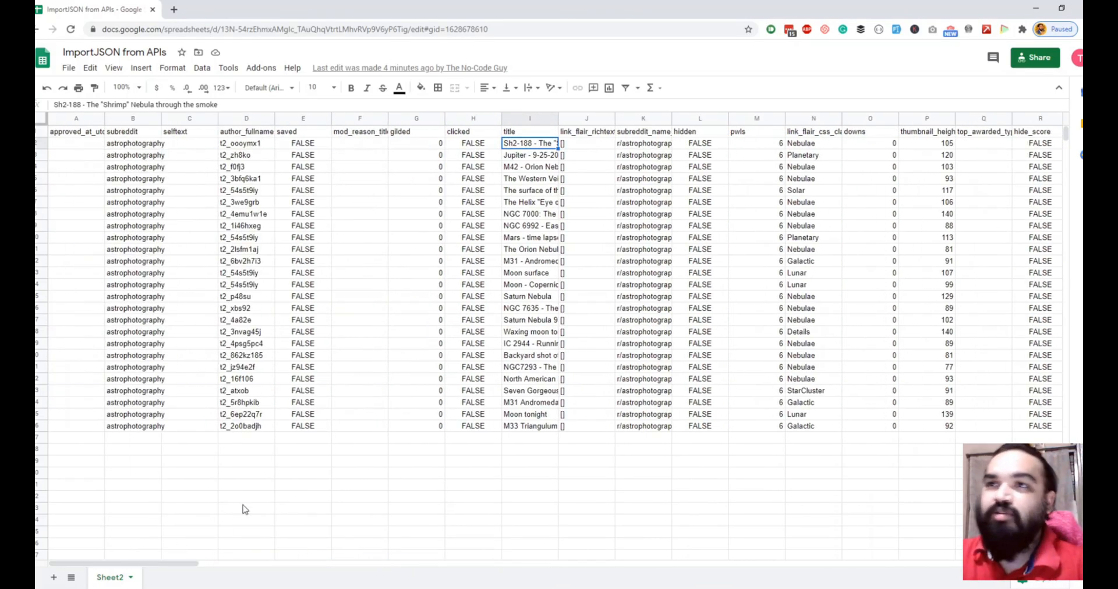
pyautogui.click(79, 119)
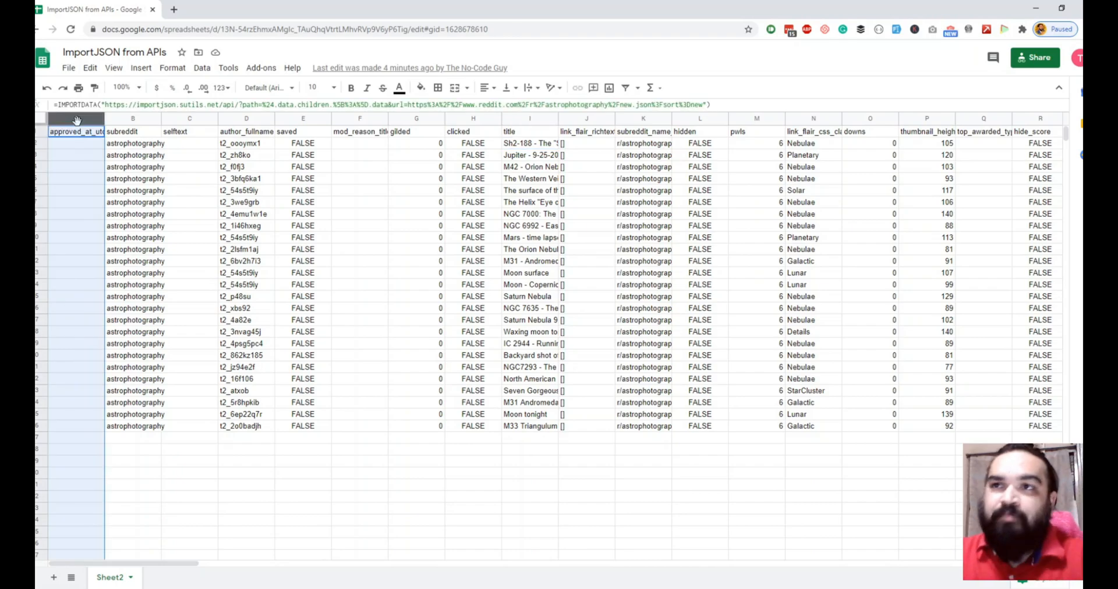
pyautogui.keyDown('ctrl'); pyautogui.click(192, 119); pyautogui.keyUp('ctrl')
pyautogui.keyDown('ctrl'); pyautogui.click(253, 120); pyautogui.keyUp('ctrl')
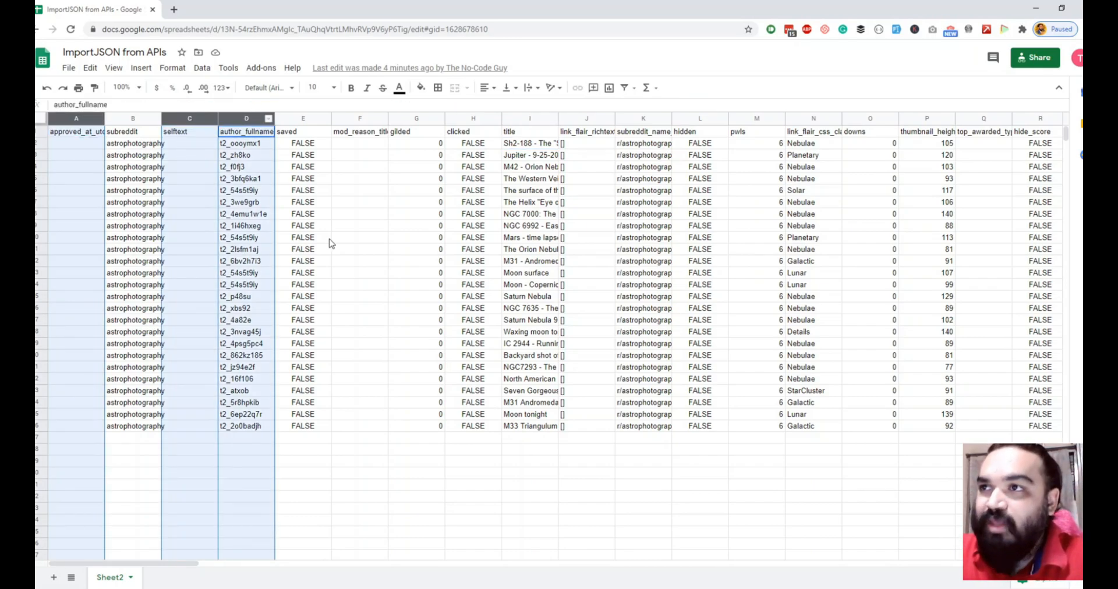
pyautogui.click(328, 240)
pyautogui.click(80, 118)
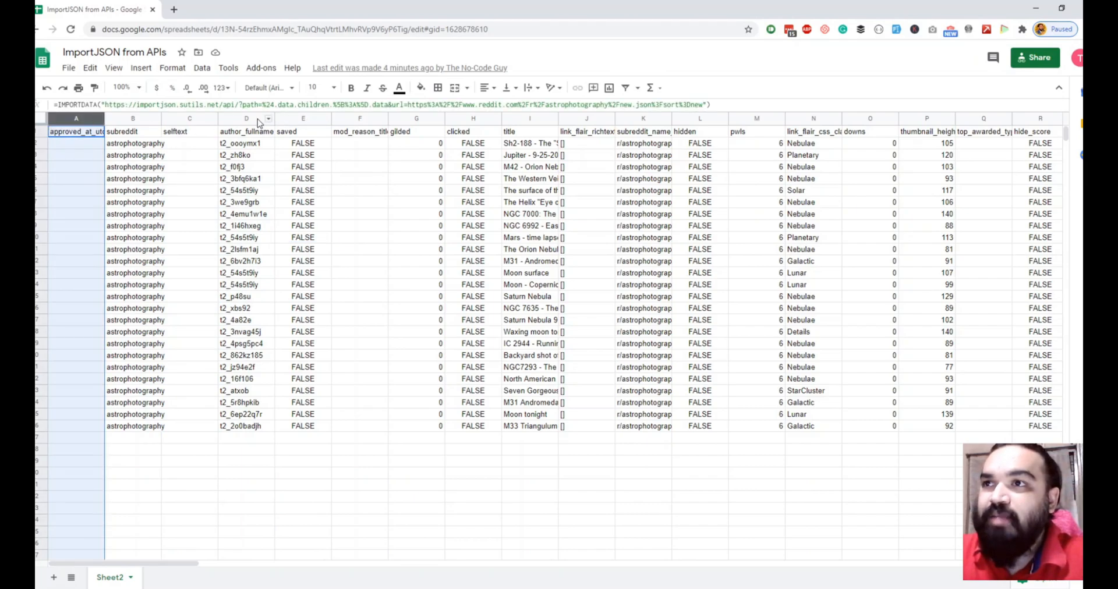
pyautogui.keyDown('ctrl'); pyautogui.click(203, 120); pyautogui.keyUp('ctrl')
pyautogui.moveTo(313, 122); pyautogui.dragTo(502, 120)
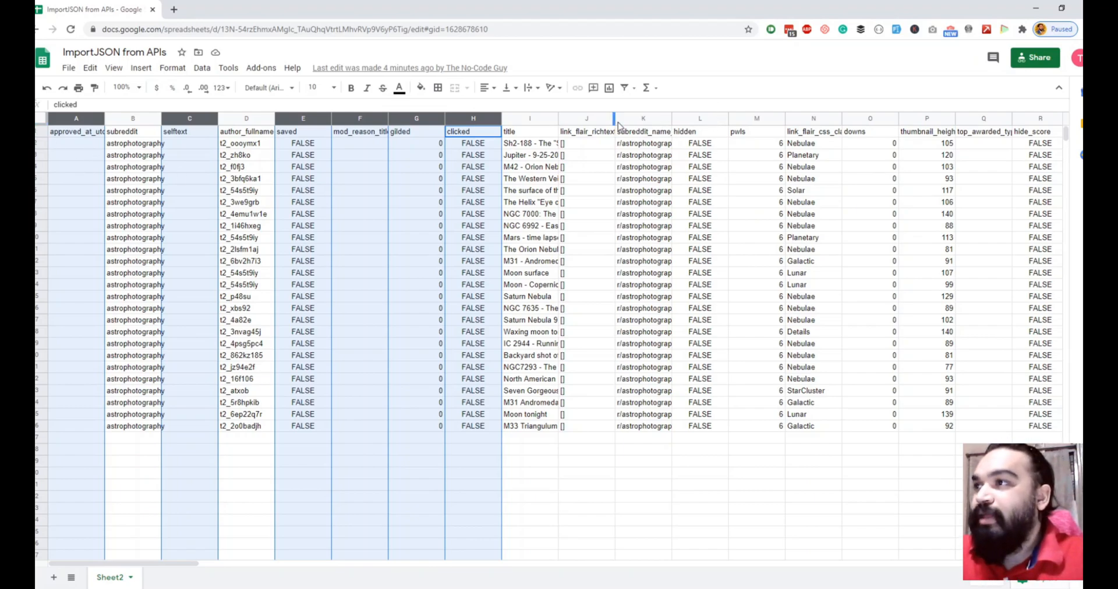
pyautogui.moveTo(588, 119); pyautogui.dragTo(970, 120)
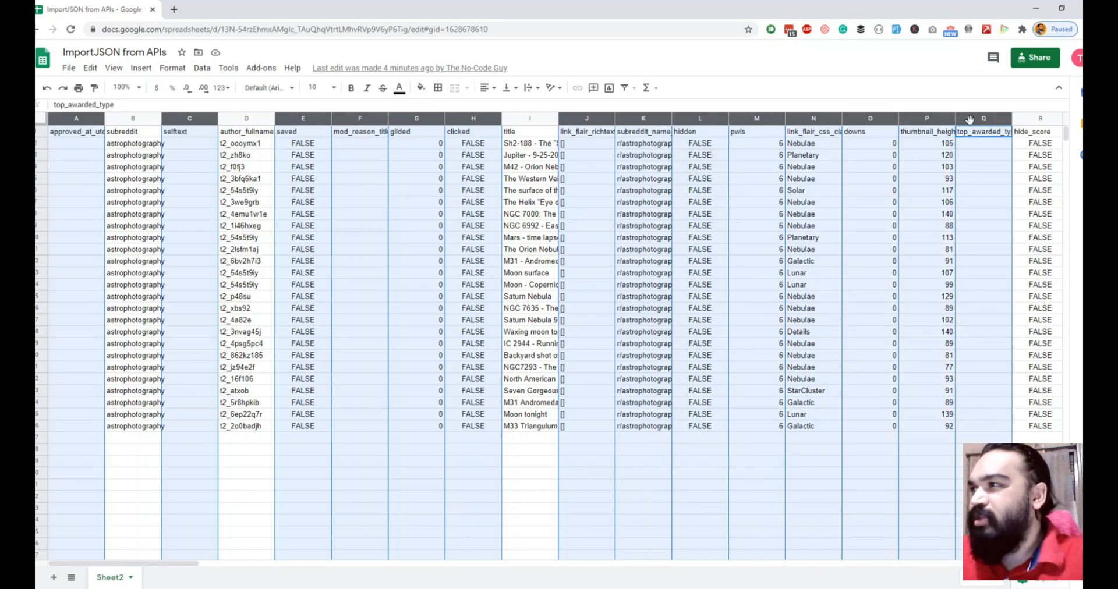
pyautogui.rightClick(609, 115)
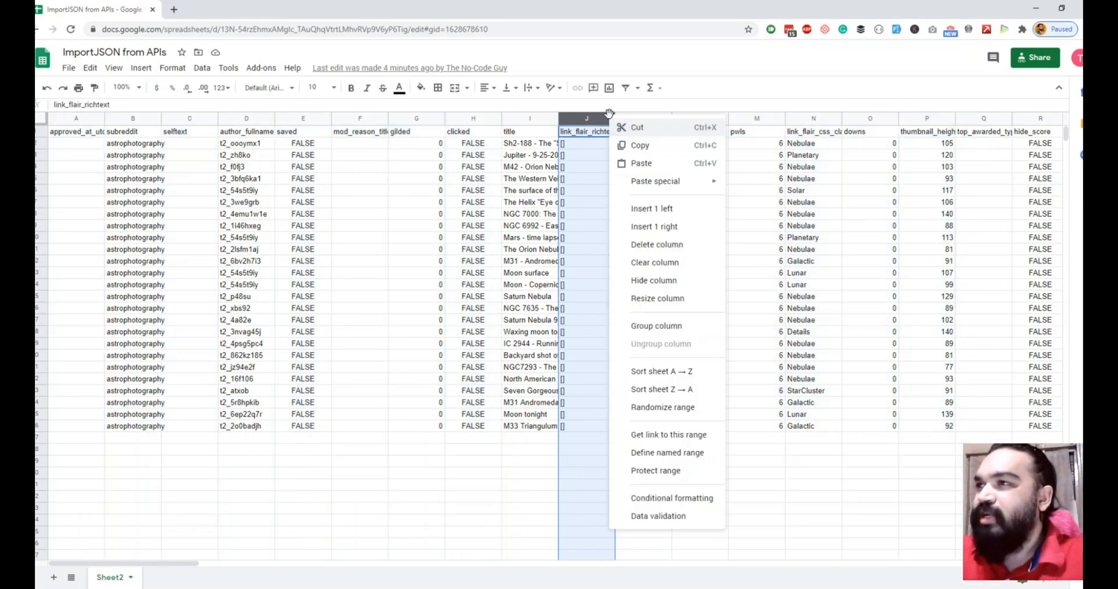
pyautogui.click(68, 120)
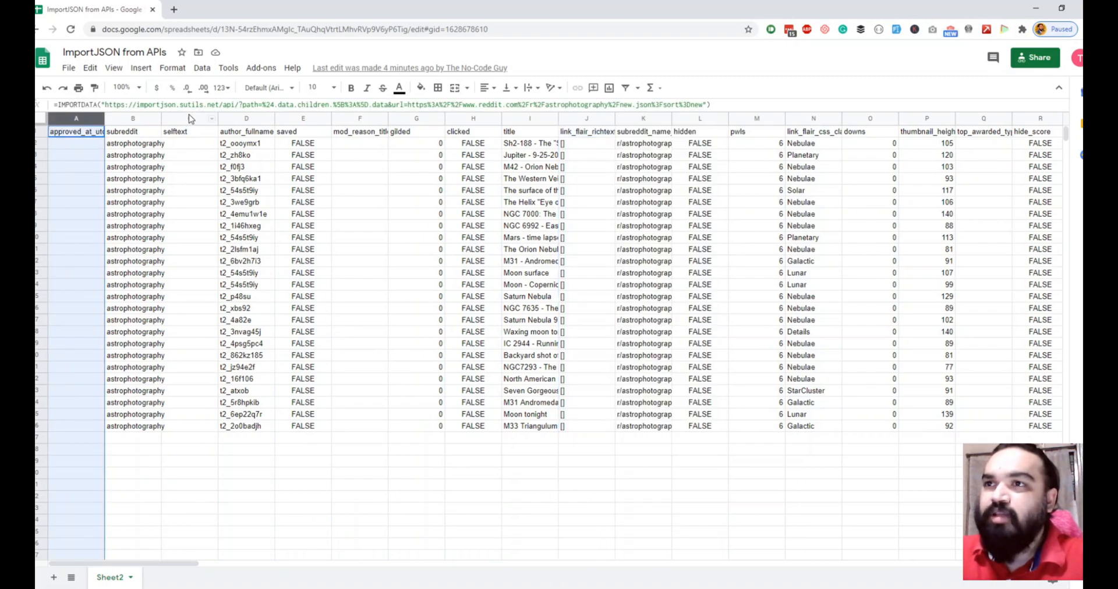
pyautogui.keyDown('ctrl'); pyautogui.click(189, 118); pyautogui.keyUp('ctrl')
pyautogui.keyDown('ctrl'); pyautogui.click(303, 119); pyautogui.keyUp('ctrl')
pyautogui.keyDown('ctrl'); pyautogui.click(356, 119); pyautogui.keyUp('ctrl')
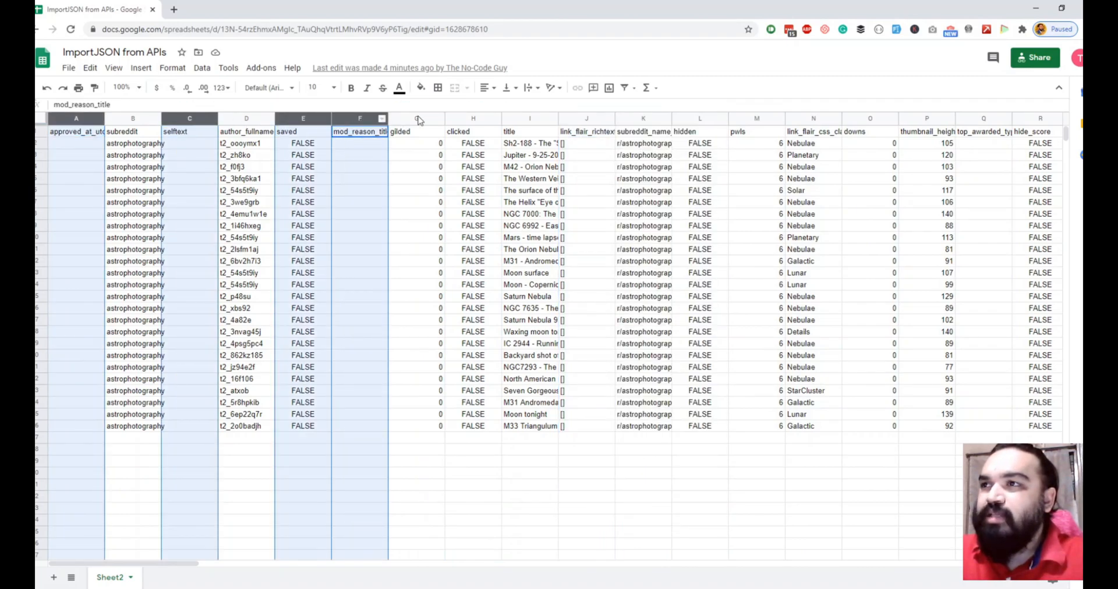
pyautogui.keyDown('ctrl'); pyautogui.click(418, 119); pyautogui.keyUp('ctrl')
pyautogui.keyDown('ctrl'); pyautogui.click(473, 119); pyautogui.keyUp('ctrl')
pyautogui.keyDown('ctrl'); pyautogui.click(586, 118); pyautogui.keyUp('ctrl')
pyautogui.keyDown('ctrl'); pyautogui.click(645, 117); pyautogui.keyUp('ctrl')
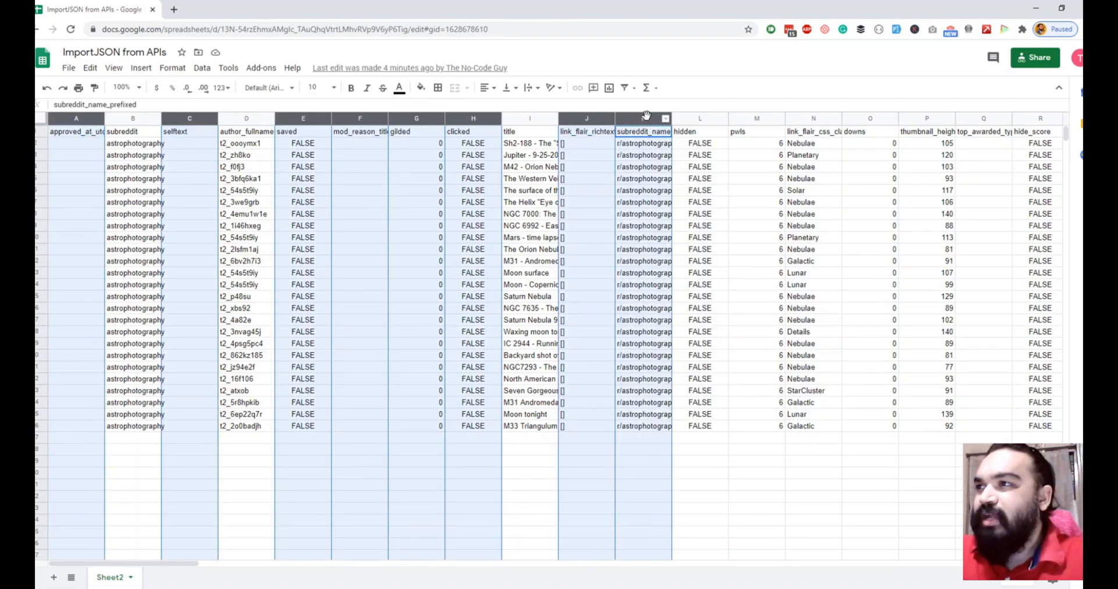
pyautogui.keyDown('ctrl'); pyautogui.click(700, 119); pyautogui.keyUp('ctrl')
pyautogui.keyDown('ctrl'); pyautogui.click(753, 119); pyautogui.keyUp('ctrl')
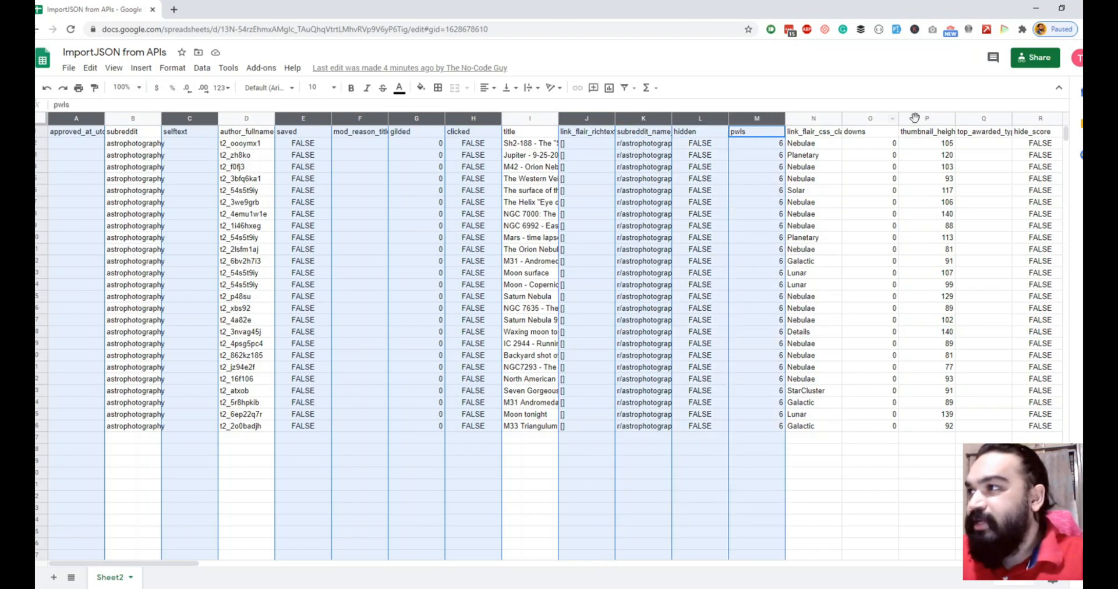
pyautogui.keyDown('ctrl'); pyautogui.click(871, 118); pyautogui.keyUp('ctrl')
pyautogui.keyDown('ctrl'); pyautogui.click(928, 119); pyautogui.keyUp('ctrl')
pyautogui.keyDown('ctrl'); pyautogui.click(981, 119); pyautogui.keyUp('ctrl')
pyautogui.rightClick(981, 119)
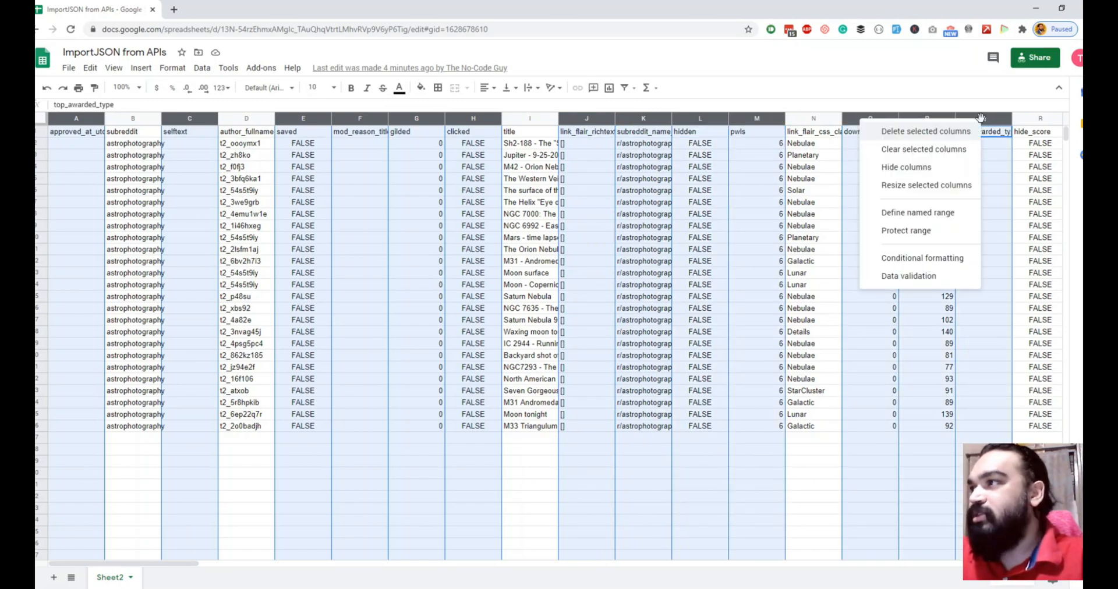
pyautogui.click(918, 131)
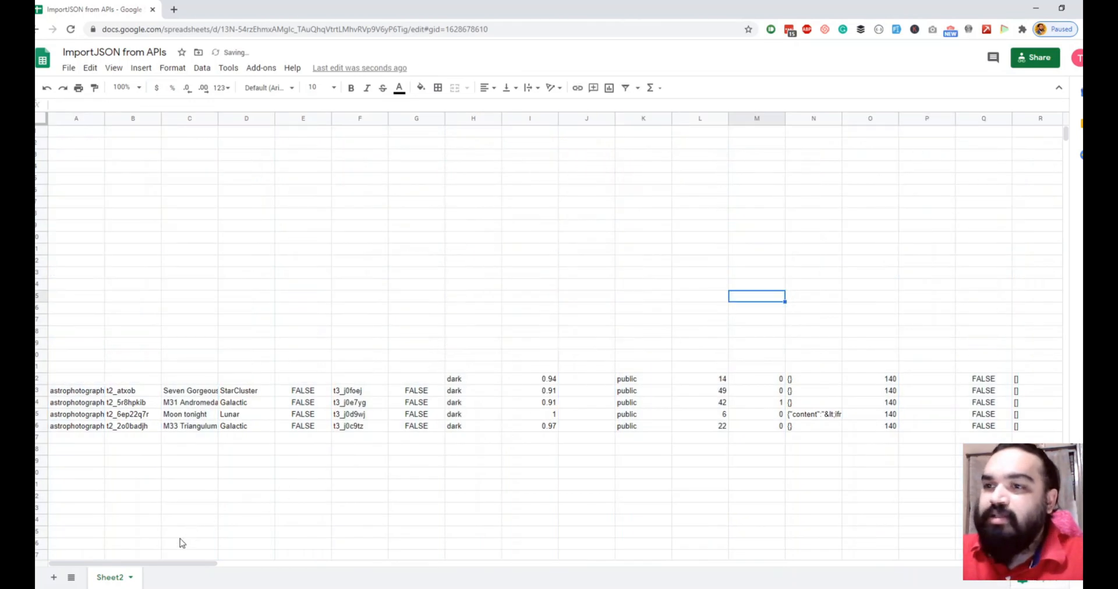
# Step: Undo the column deletion to restore the IMPORTDATA results starting in A1
pyautogui.moveTo(175, 564)
pyautogui.mouseDown()
pyautogui.moveTo(261, 568)
pyautogui.moveTo(177, 565)
pyautogui.mouseUp()
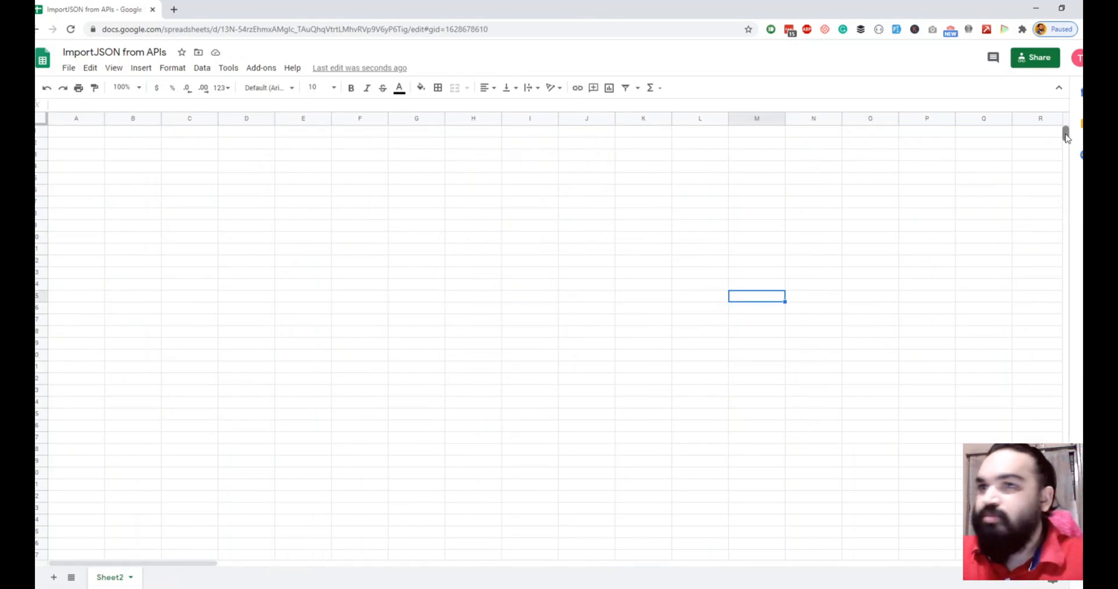
pyautogui.doubleClick(437, 226)
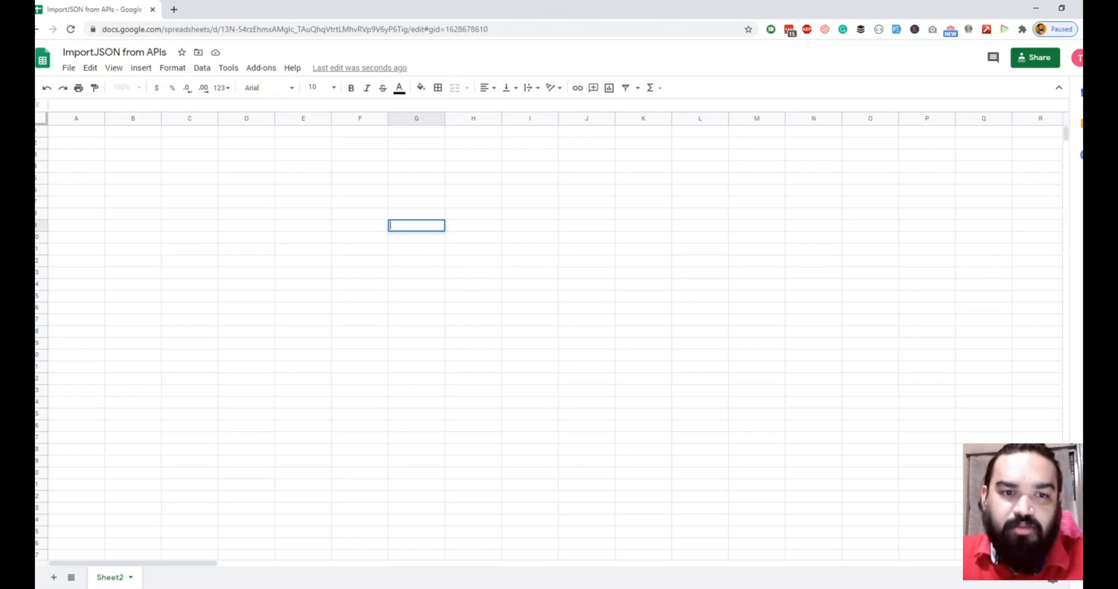
pyautogui.click(625, 182)
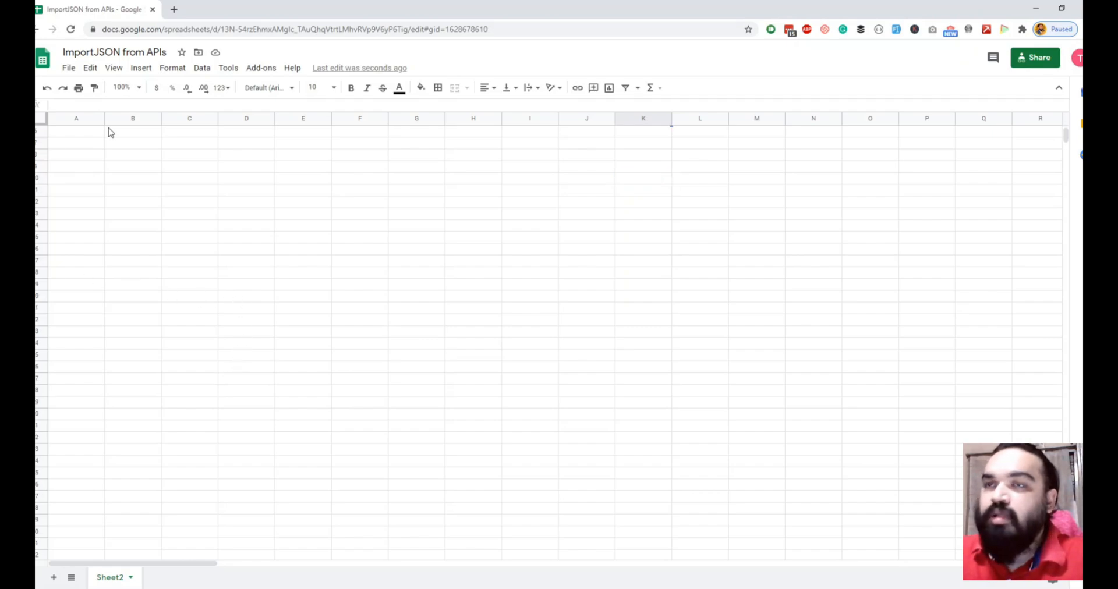
pyautogui.click(73, 134)
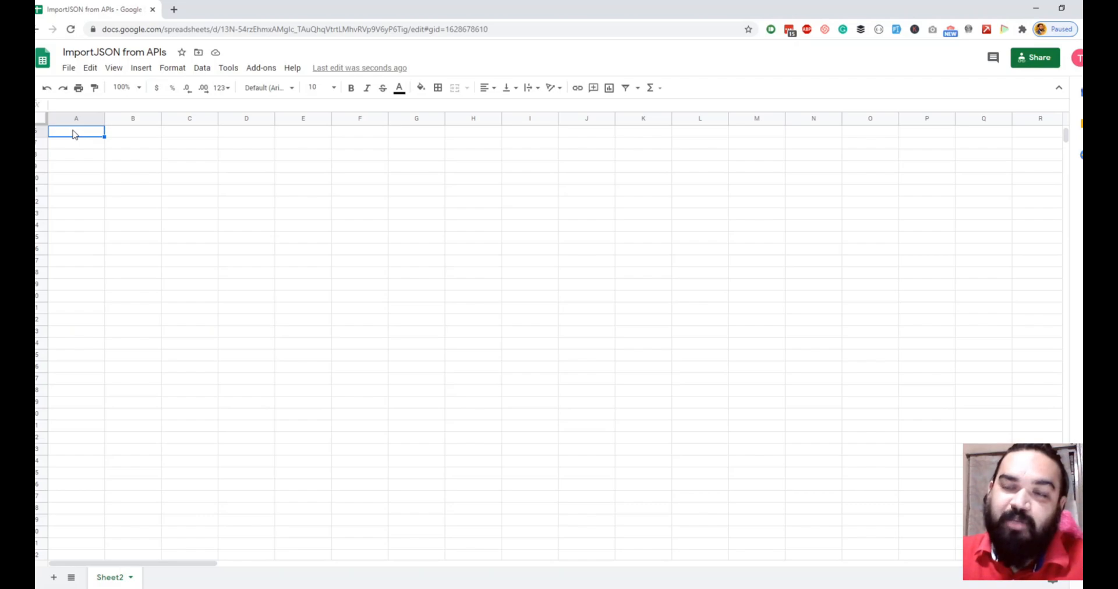
pyautogui.doubleClick(74, 132)
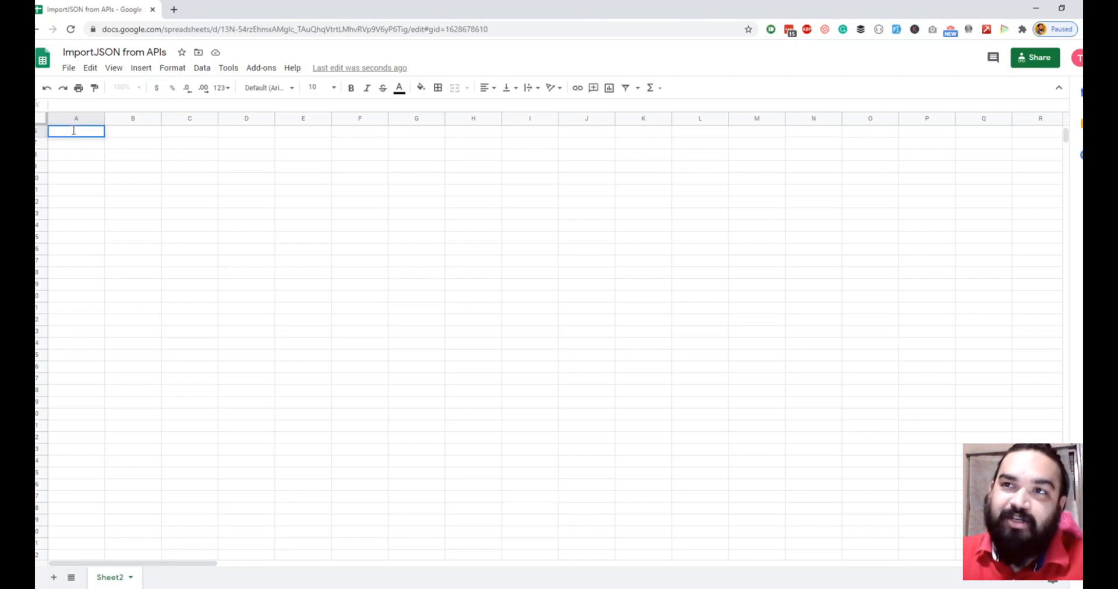
pyautogui.click(71, 152)
pyautogui.scroll(1, 124, 165)
pyautogui.click(101, 134)
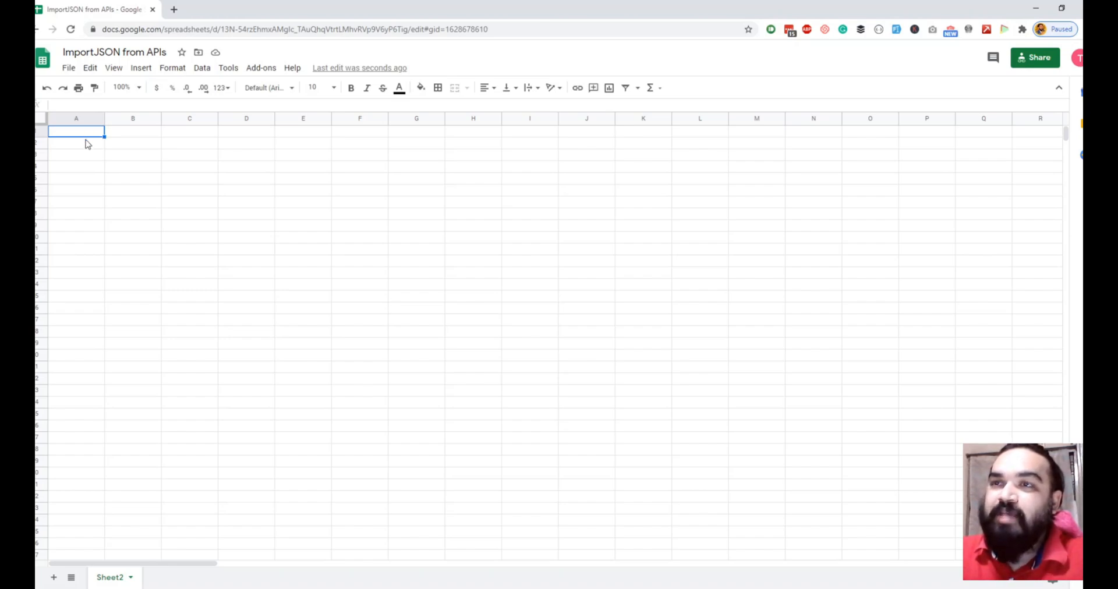
pyautogui.rightClick(101, 134)
pyautogui.click(78, 185)
pyautogui.click(80, 135)
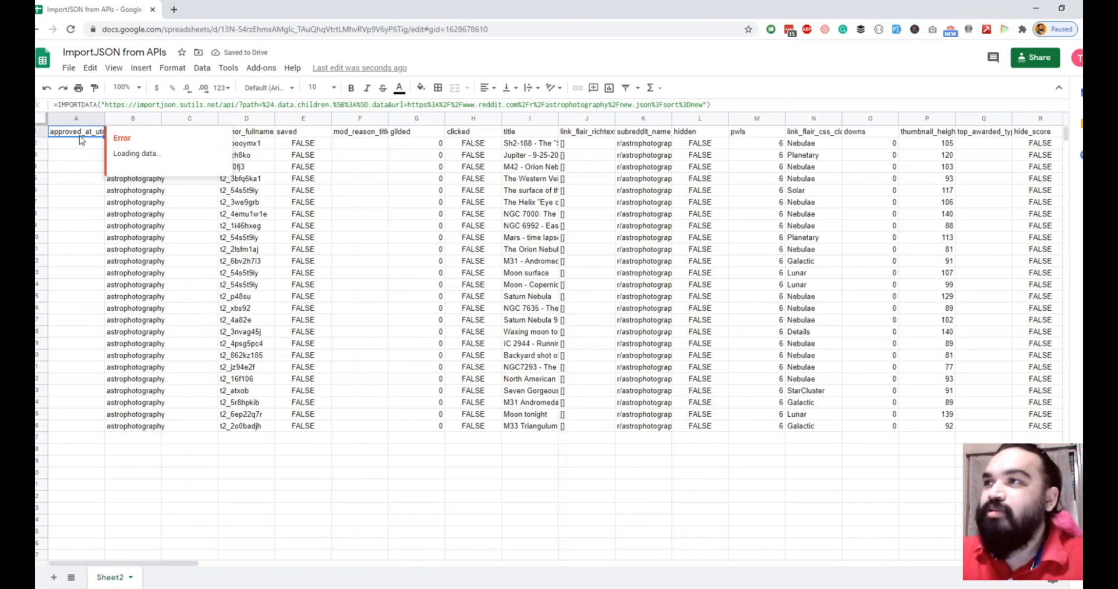
pyautogui.moveTo(471, 119); pyautogui.dragTo(314, 118)
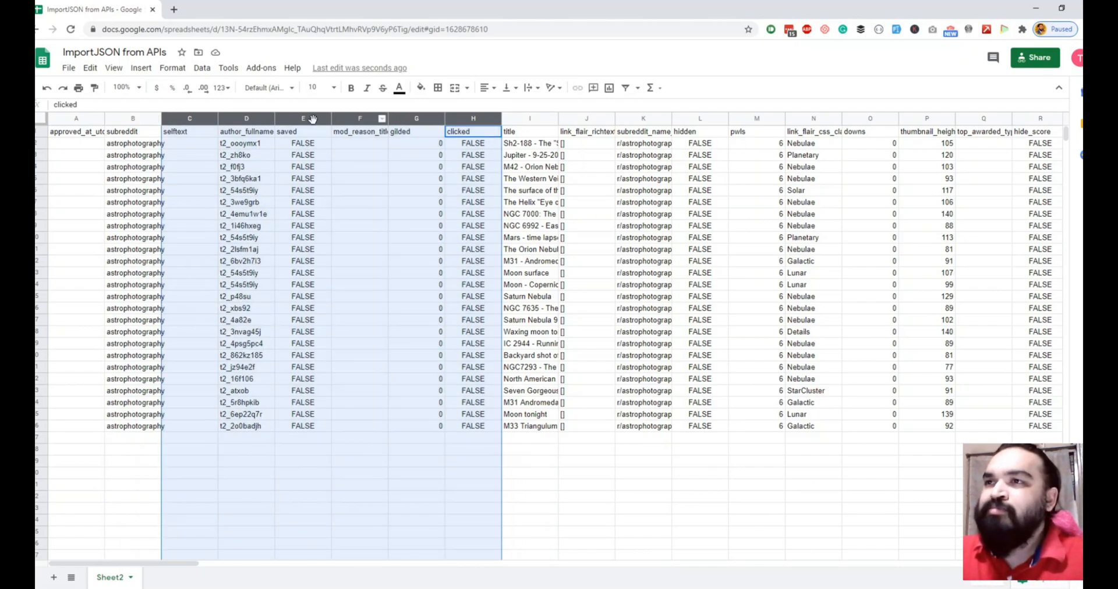
pyautogui.click(340, 226)
pyautogui.click(492, 342)
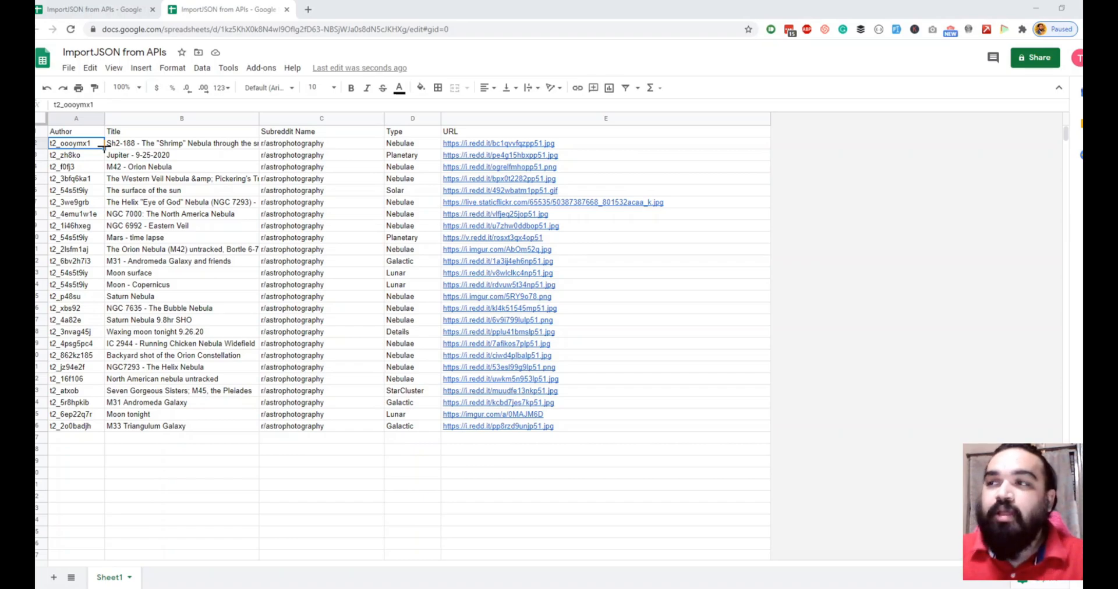
# Step: Close the original spreadsheet tab and open glideapps in a new browser tab
pyautogui.click(152, 9)
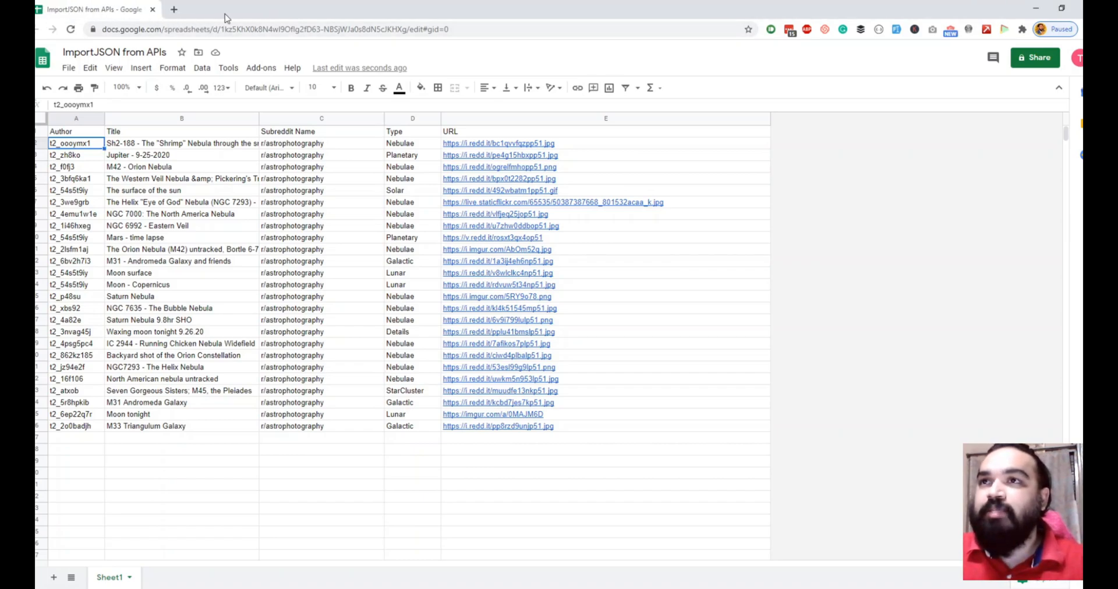
pyautogui.click(179, 13)
pyautogui.write('glideapps')
pyautogui.press('Return')
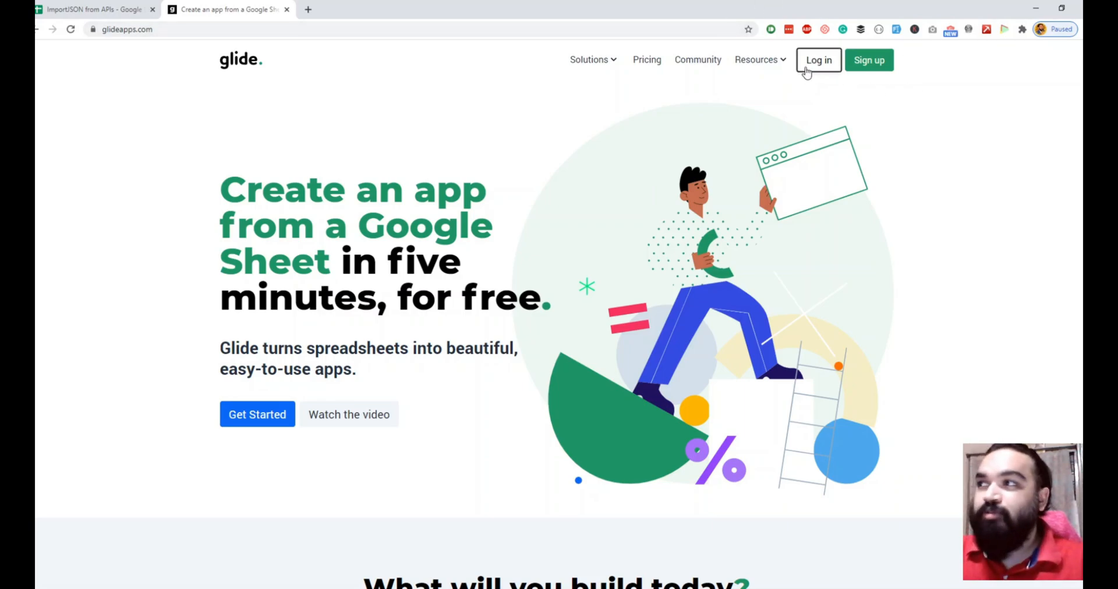
# Step: Log in to Glide and create a new app from the Google Sheet ImportJSON from APIs
pyautogui.click(807, 70)
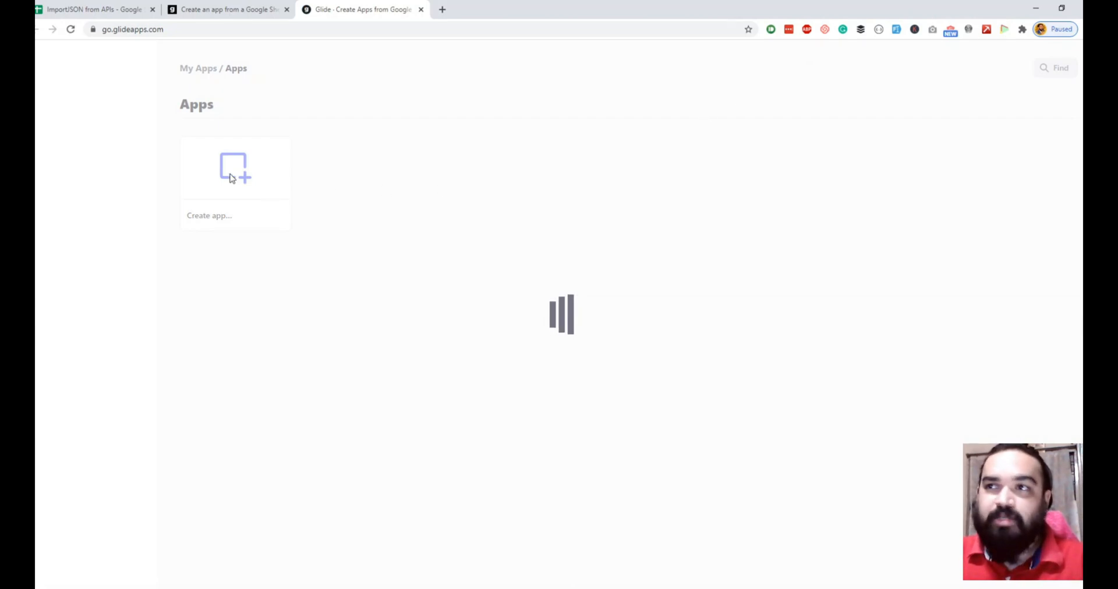
pyautogui.moveTo(231, 179)
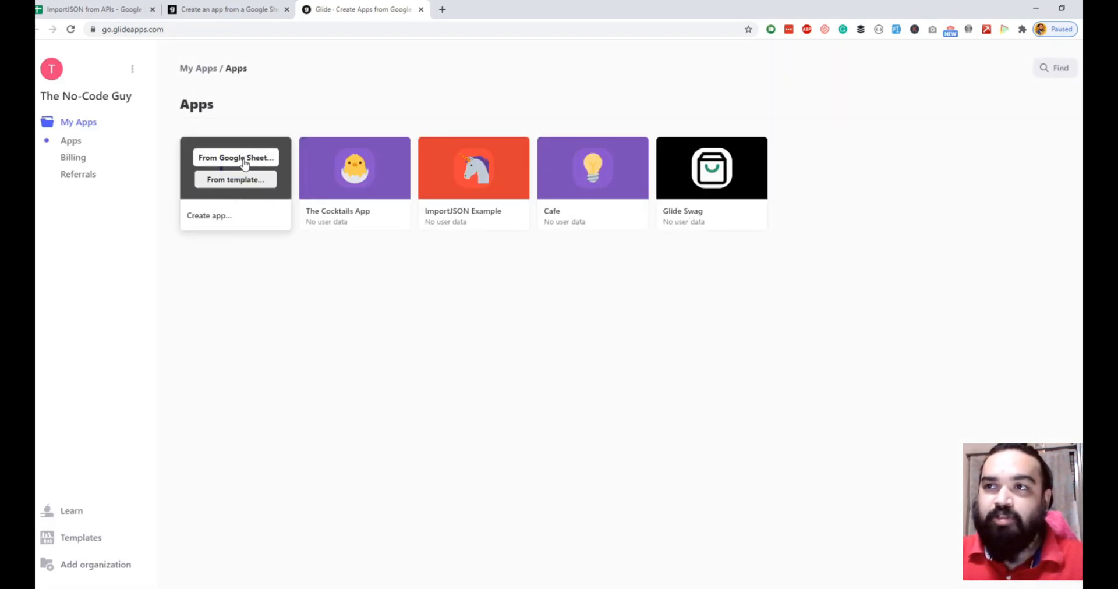
pyautogui.click(245, 163)
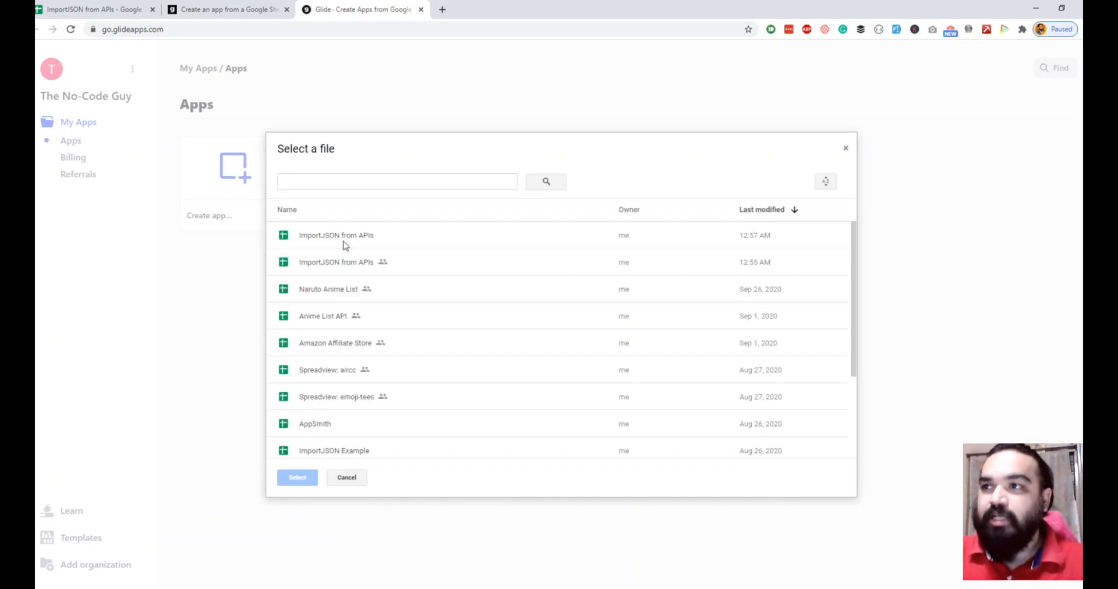
pyautogui.click(346, 242)
pyautogui.click(311, 477)
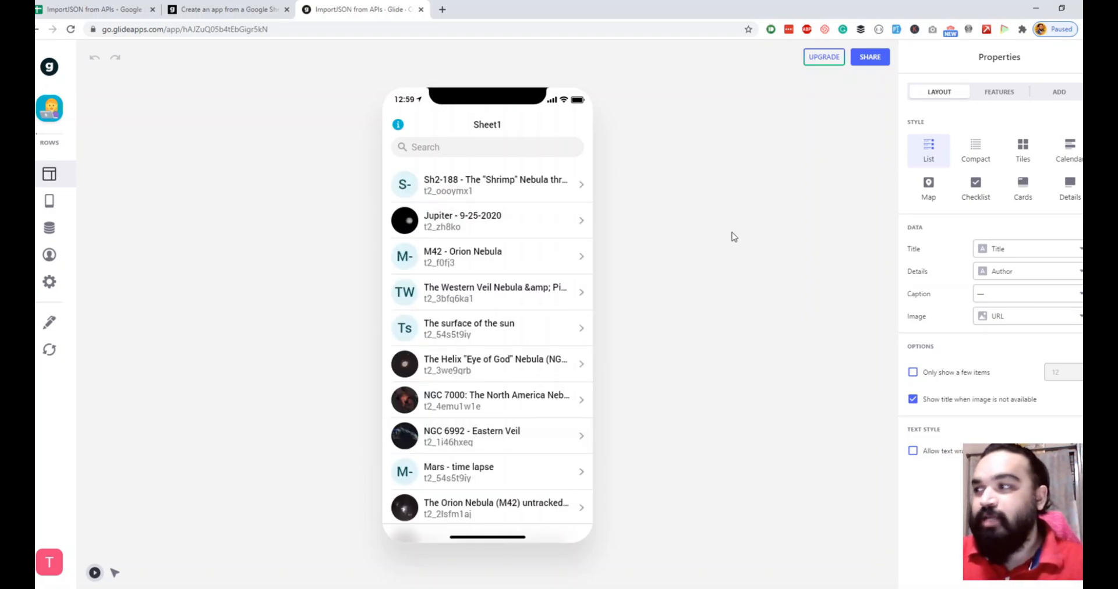
# Step: Rename the app's Sheet1 tab label to Astro Pictures
pyautogui.click(58, 207)
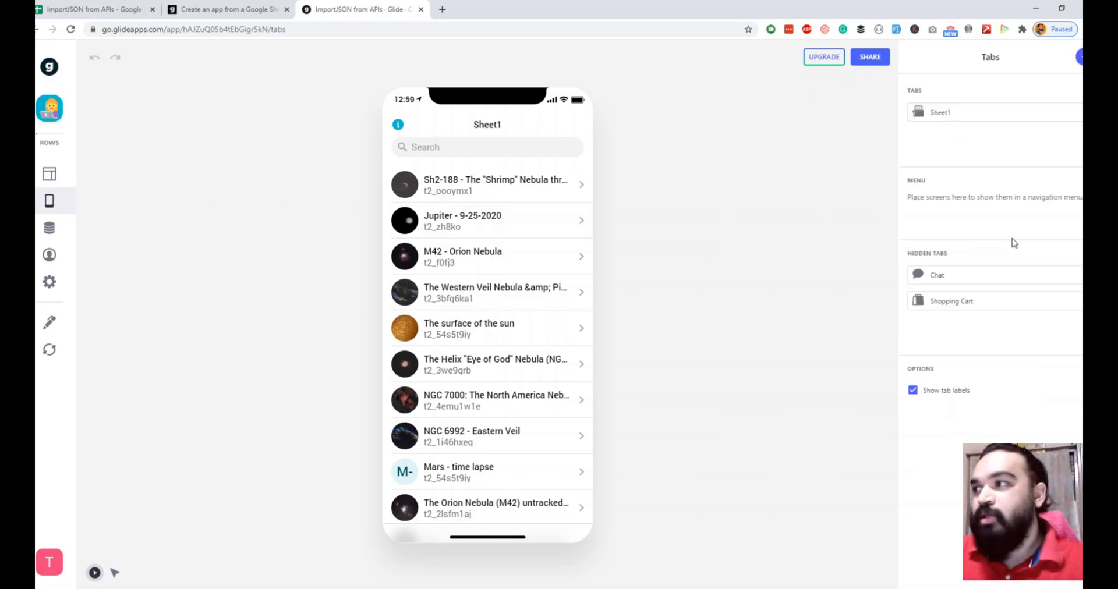
pyautogui.click(964, 115)
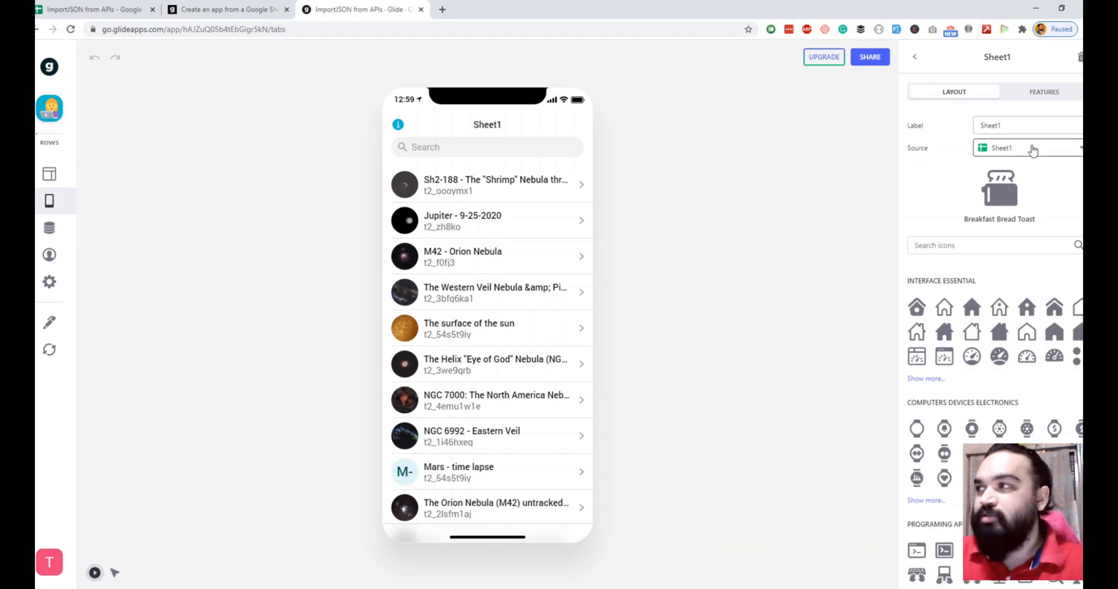
pyautogui.moveTo(1031, 125); pyautogui.dragTo(864, 129)
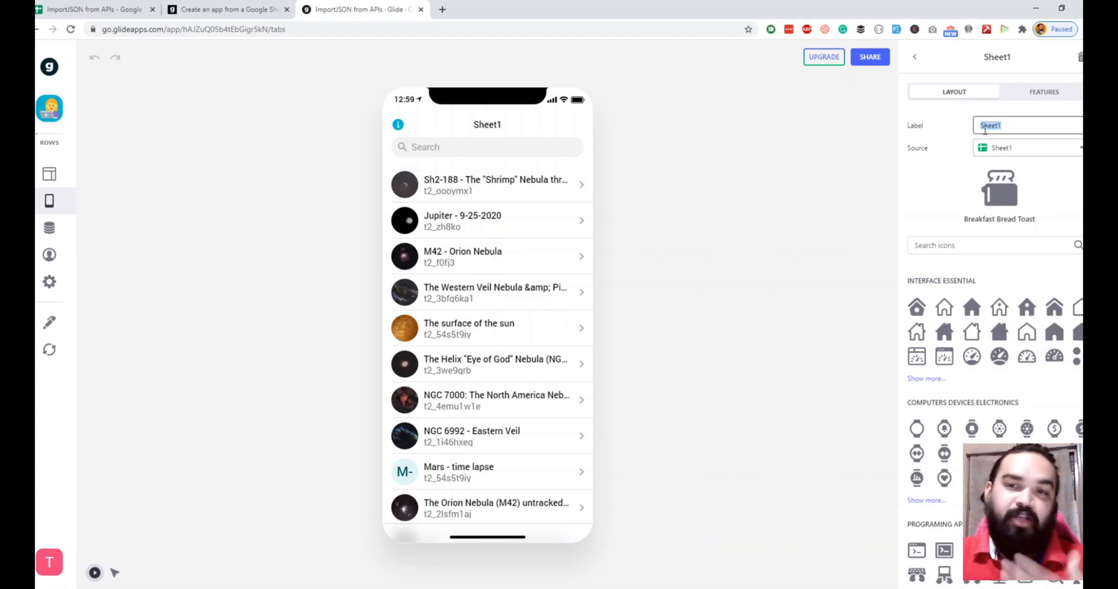
pyautogui.write('A')
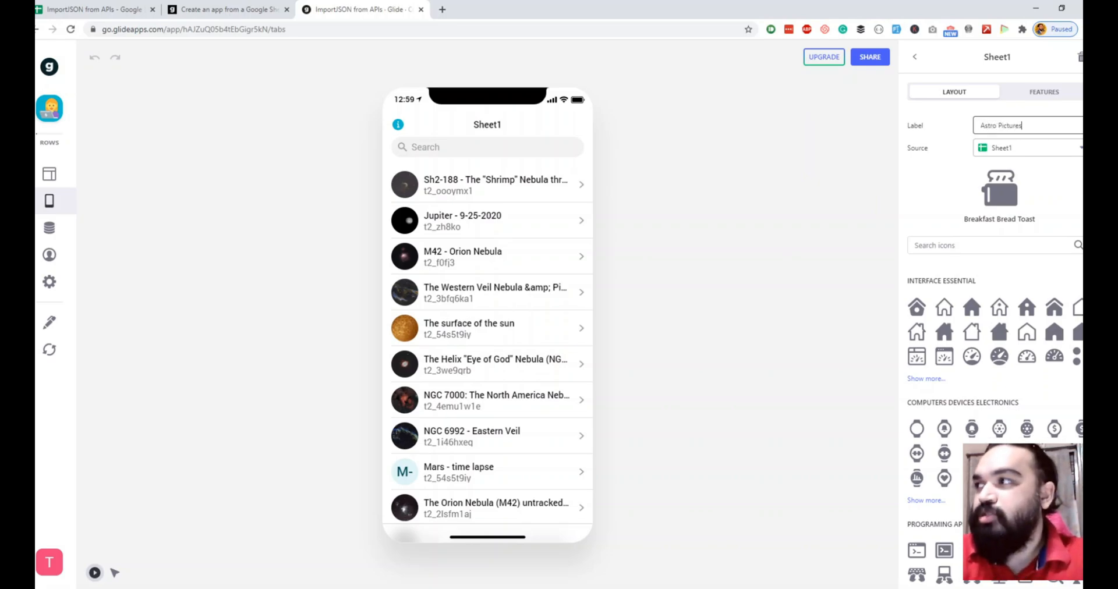
pyautogui.write('stro Pictures')
# Step: Search the tab icons for photo and choose the camera circle icon
pyautogui.click(989, 244)
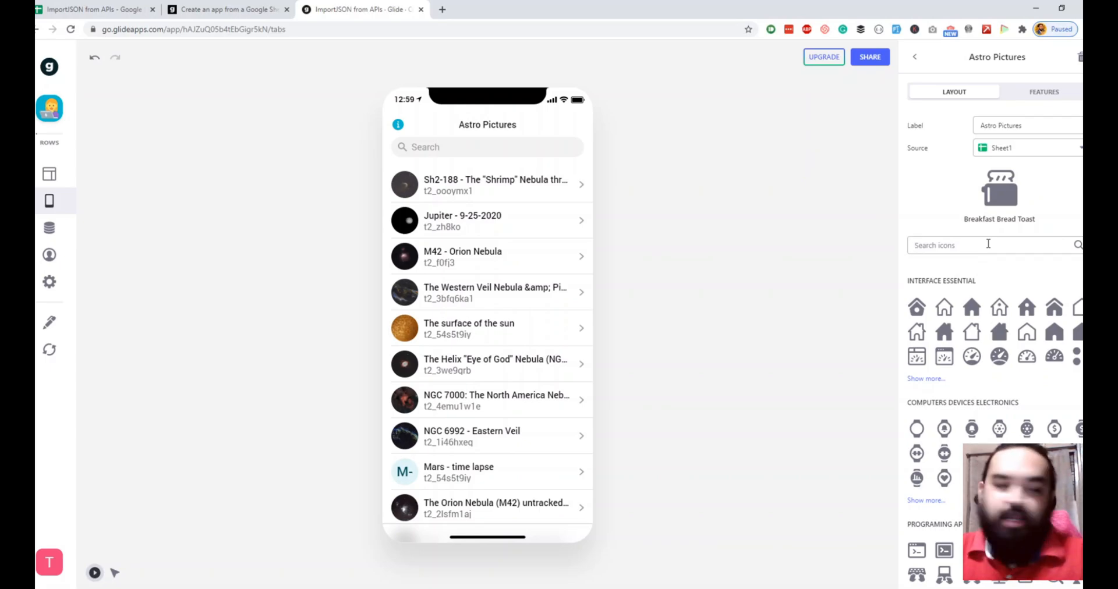
pyautogui.write('photo')
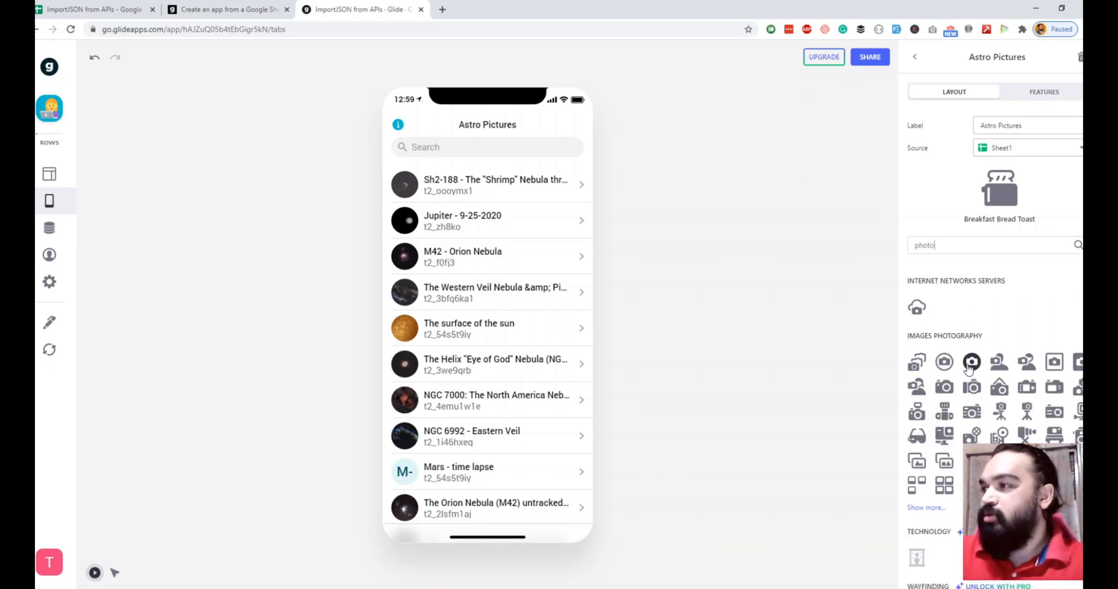
pyautogui.click(948, 372)
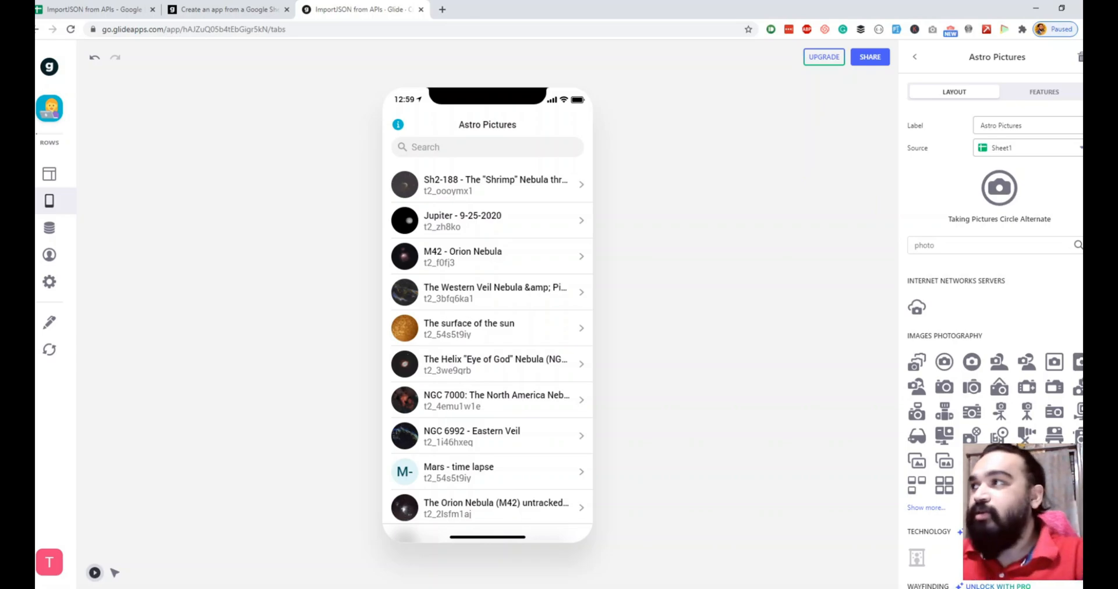
# Step: Leave the tab settings and switch the Astro Pictures screen's layout style to Tiles
pyautogui.click(915, 57)
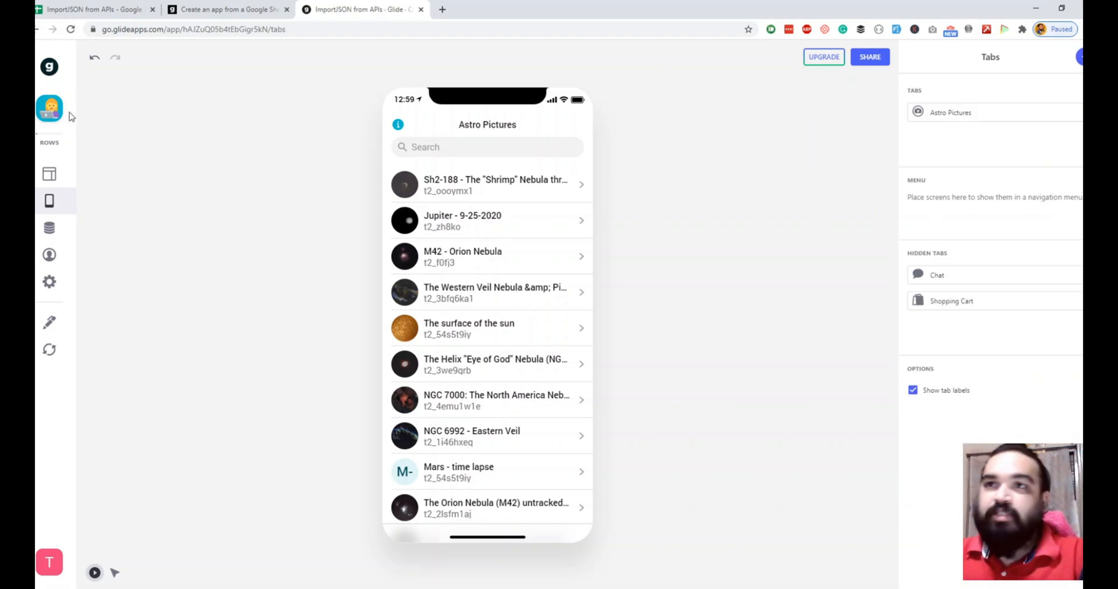
pyautogui.click(50, 180)
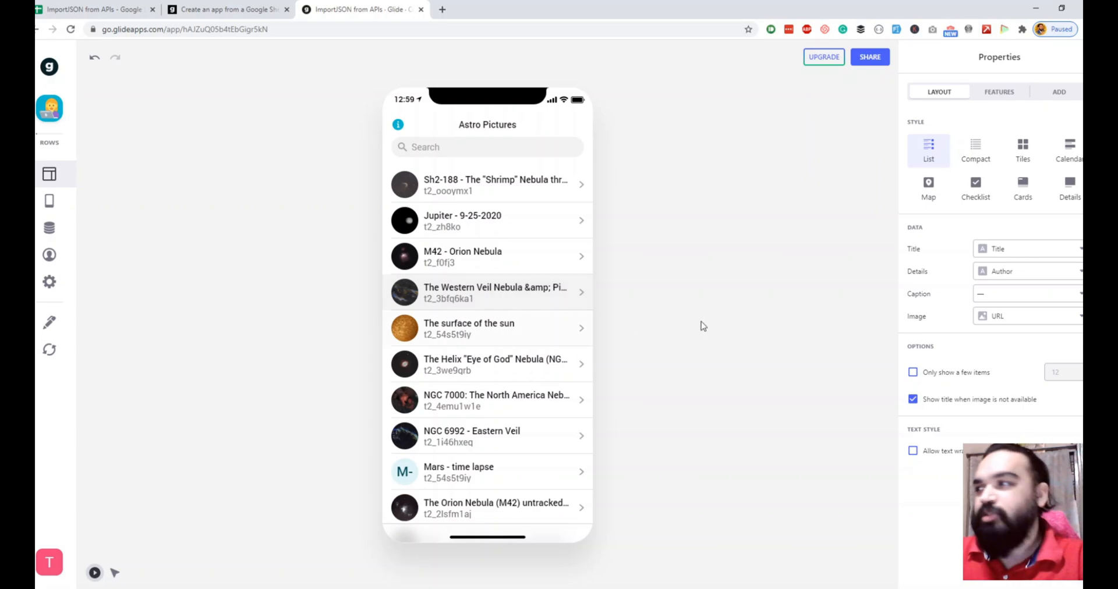
pyautogui.click(1028, 158)
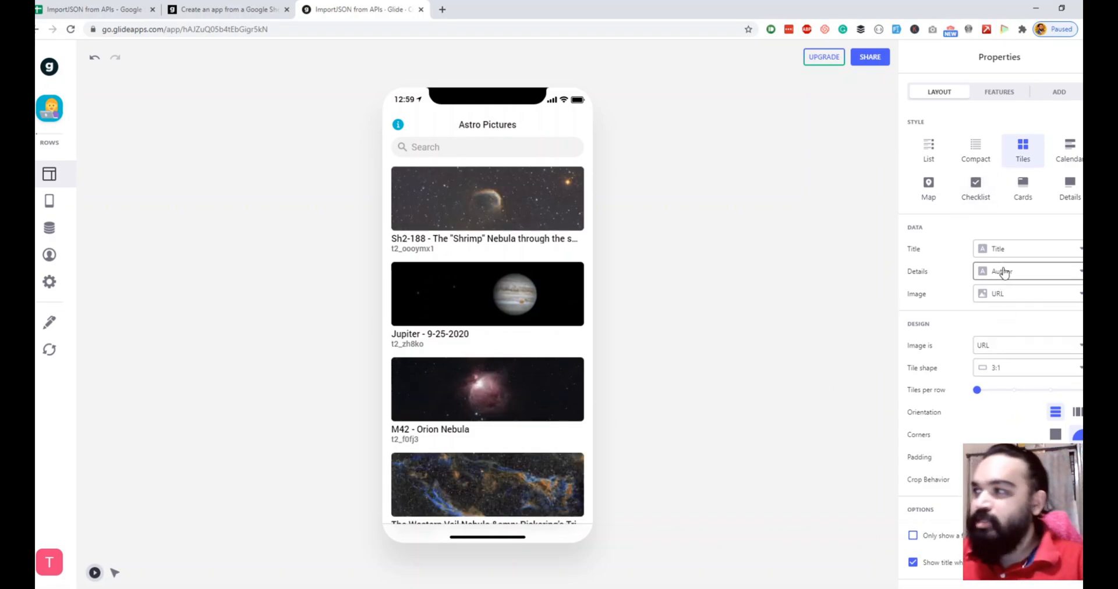
# Step: Set the tile shape to 3:2 after trying Square and browsing the preview
pyautogui.click(998, 375)
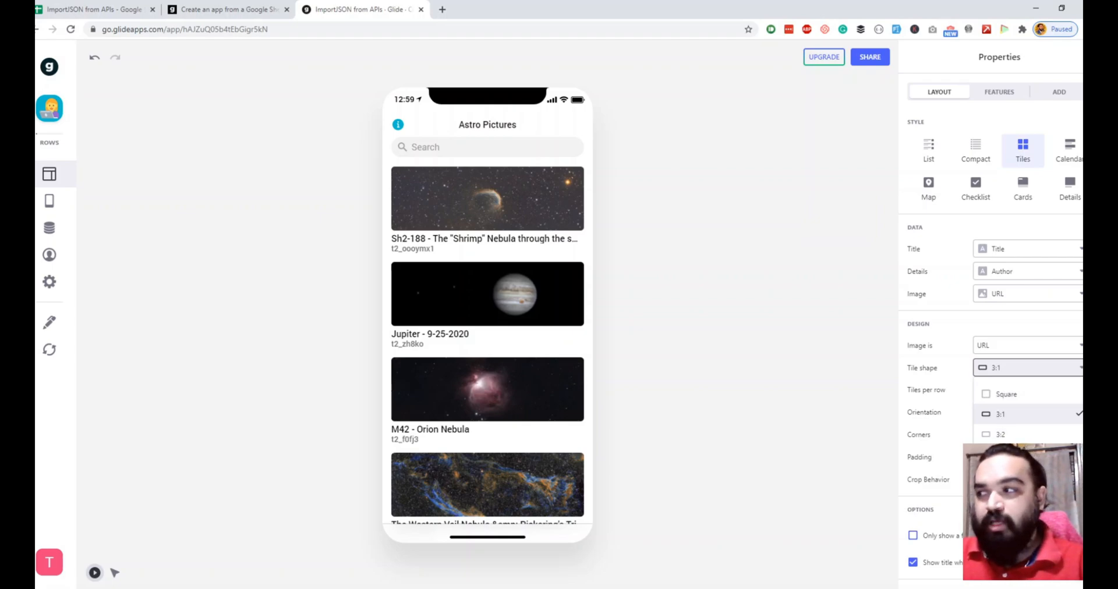
pyautogui.click(1011, 397)
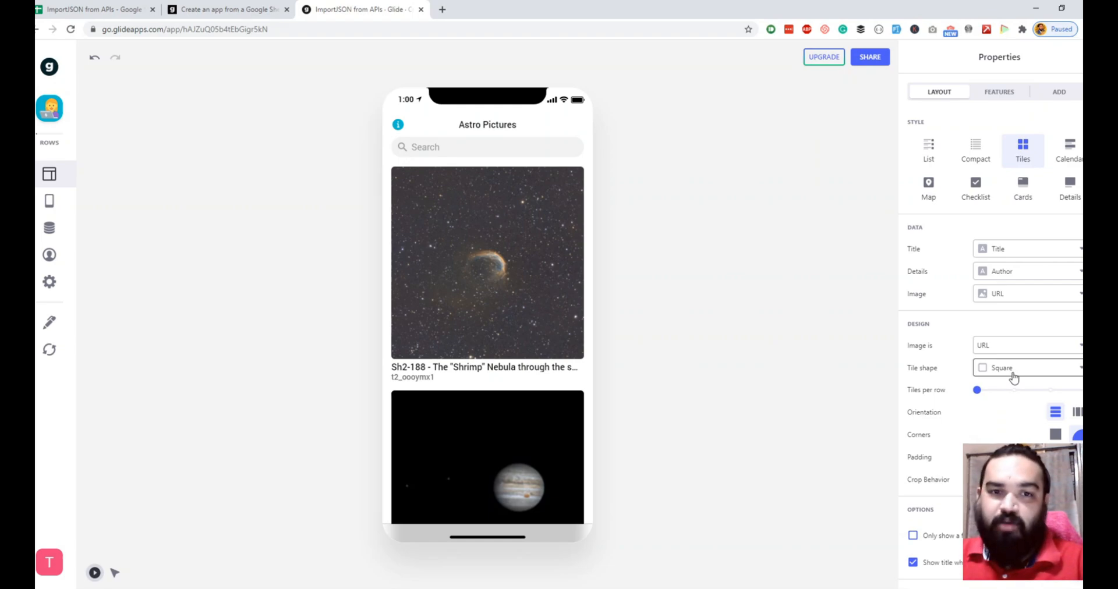
pyautogui.scroll(-1, 527, 388)
pyautogui.scroll(-3, 527, 387)
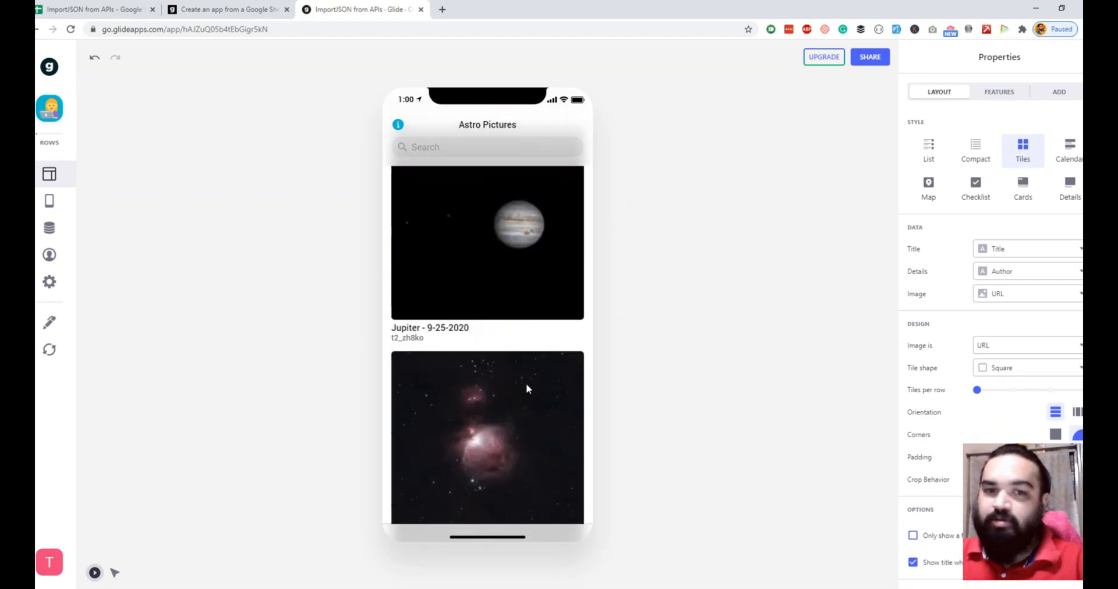
pyautogui.scroll(4, 527, 387)
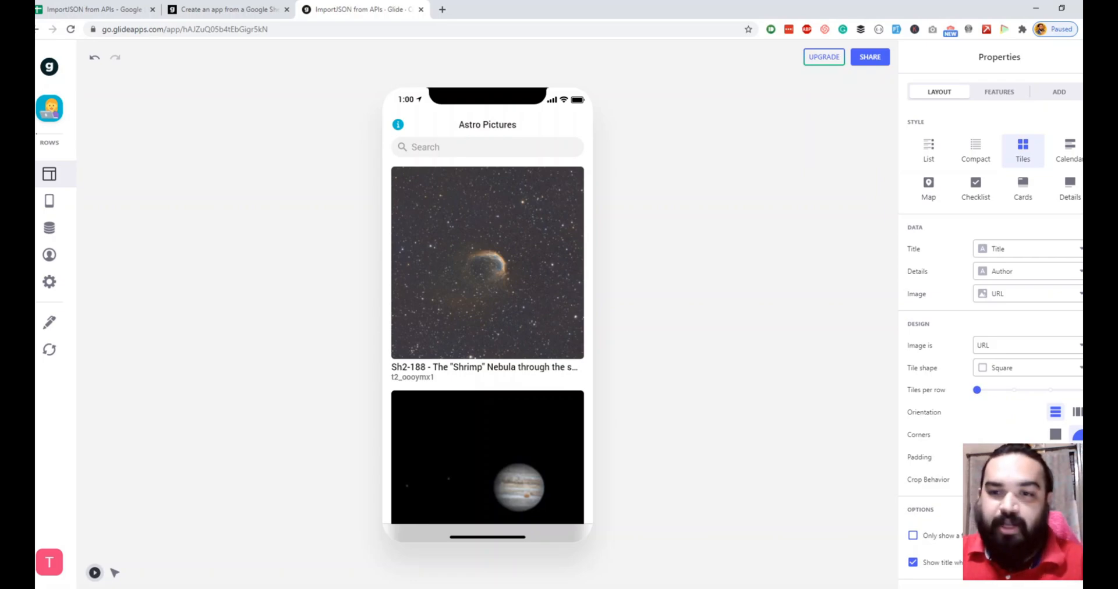
pyautogui.click(1058, 368)
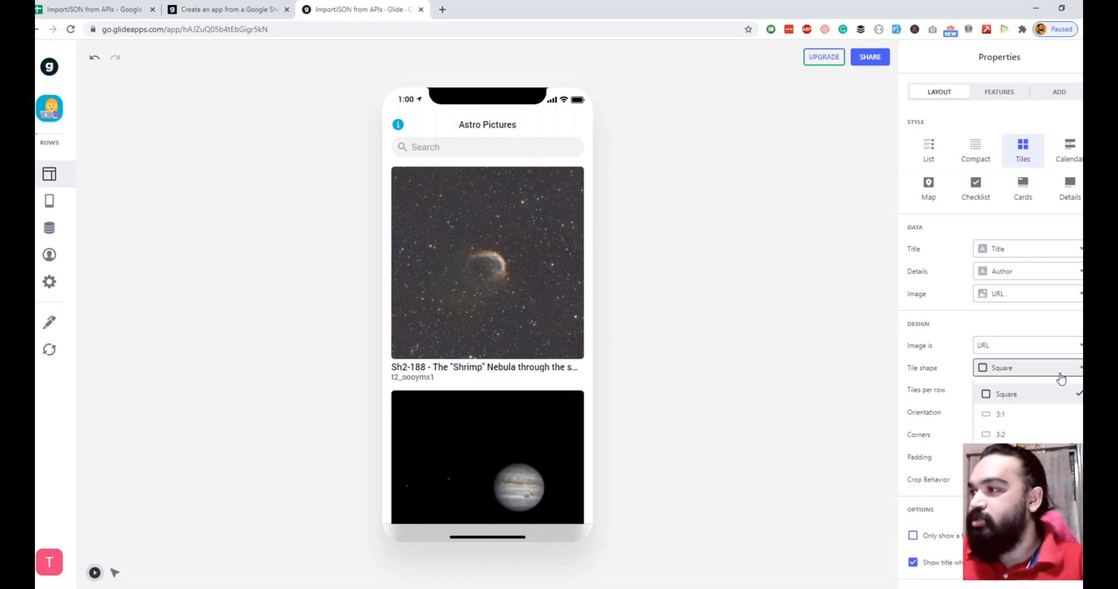
pyautogui.click(1020, 435)
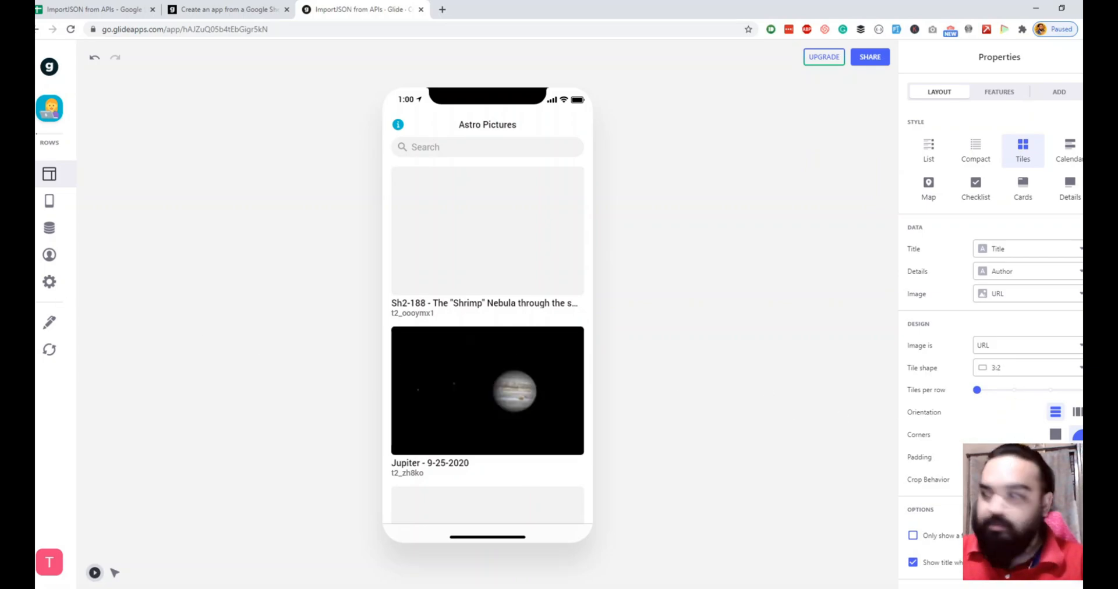
# Step: Try the horizontal tile orientation, swiping through the tiles, then restore the vertical orientation
pyautogui.click(1073, 419)
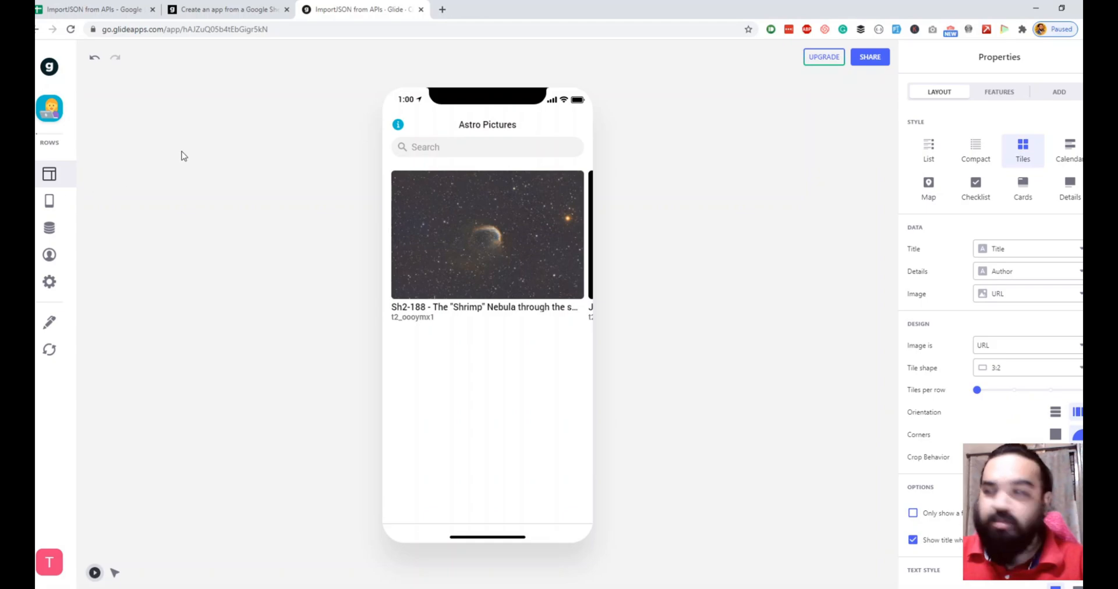
pyautogui.moveTo(517, 265); pyautogui.dragTo(202, 259)
pyautogui.moveTo(570, 291); pyautogui.dragTo(351, 285)
pyautogui.moveTo(509, 289); pyautogui.dragTo(355, 288)
pyautogui.moveTo(596, 292); pyautogui.dragTo(432, 290)
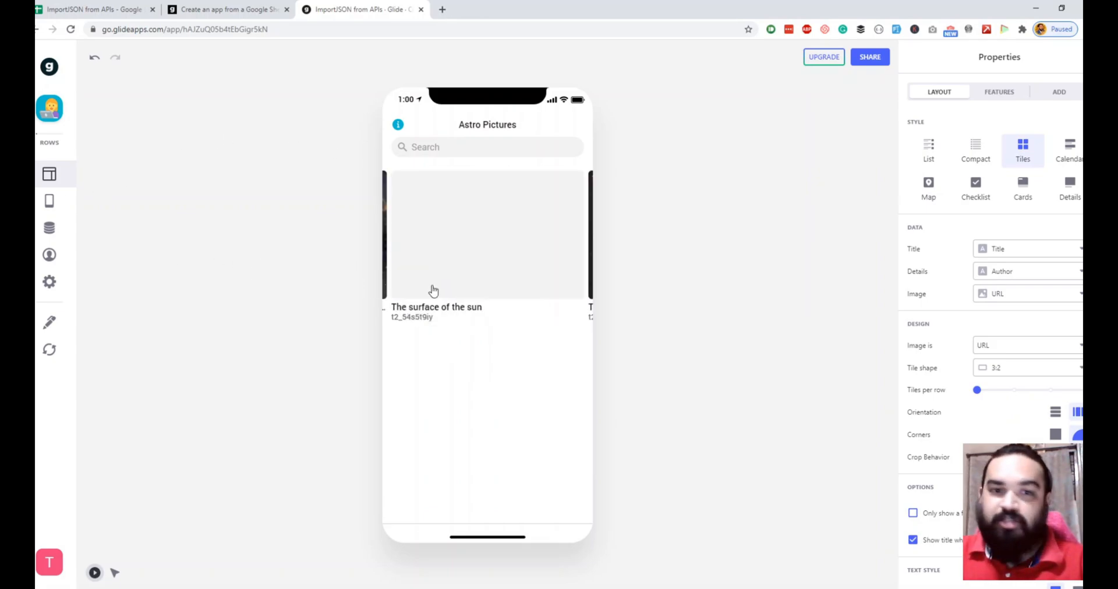
pyautogui.click(1055, 413)
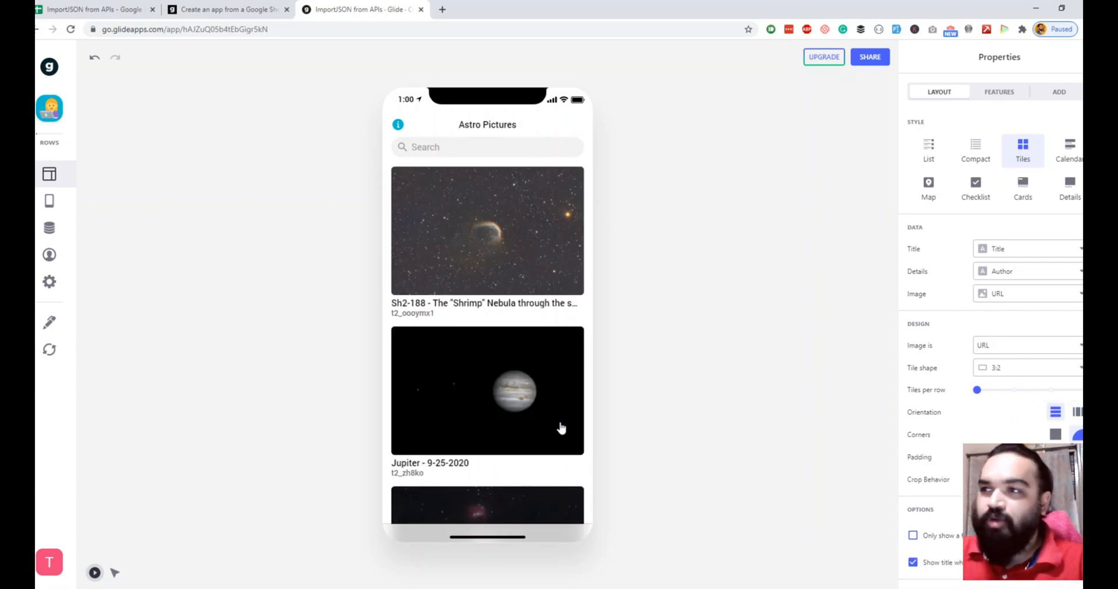
# Step: Browse the tiles in the preview and open one item's detail screen before going back
pyautogui.scroll(-5, 533, 403)
pyautogui.scroll(-2, 534, 399)
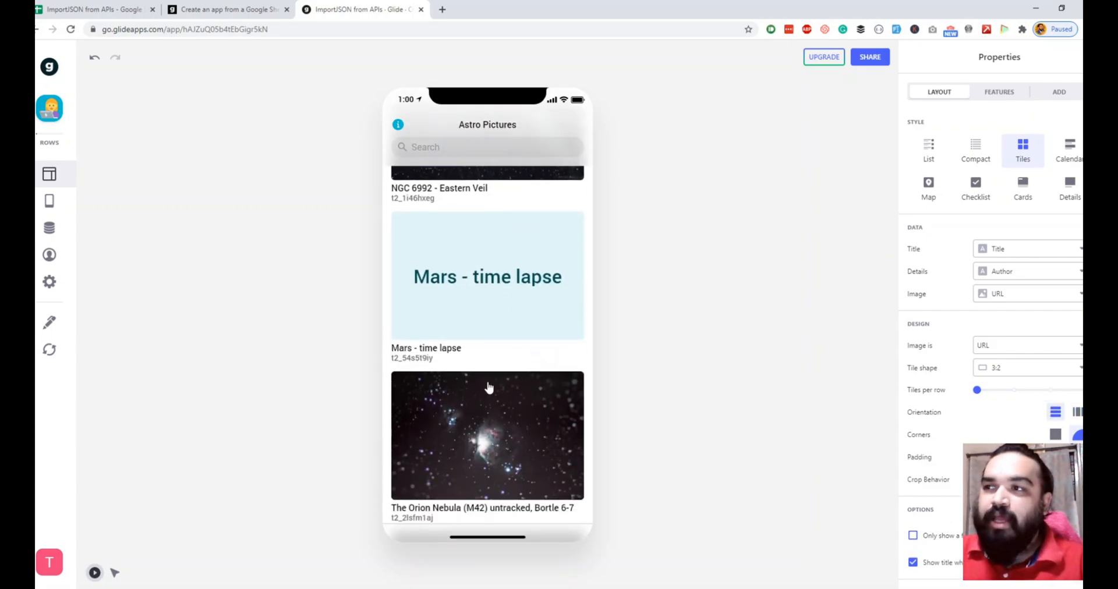
pyautogui.scroll(-1, 481, 446)
pyautogui.scroll(-2, 481, 446)
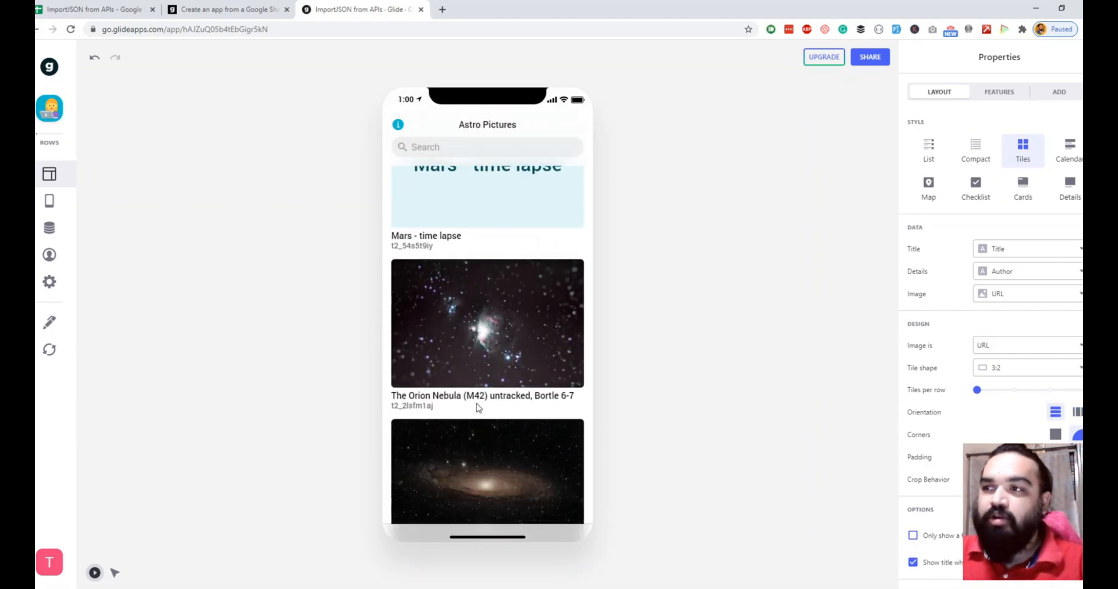
pyautogui.click(468, 367)
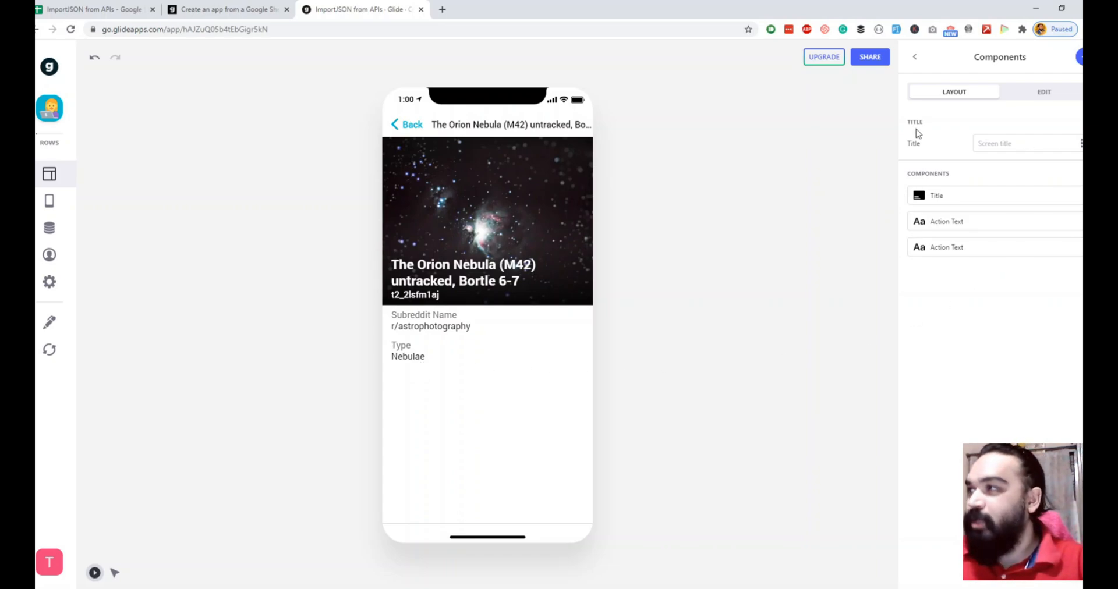
pyautogui.click(406, 124)
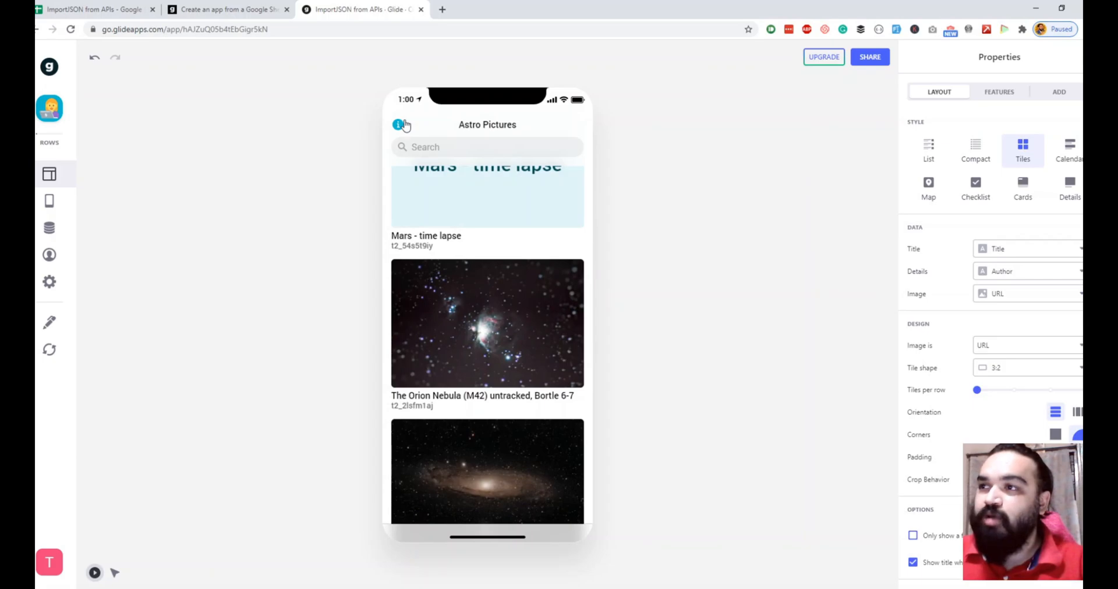
pyautogui.scroll(8, 482, 257)
pyautogui.scroll(8, 486, 259)
pyautogui.scroll(-4, 486, 261)
pyautogui.scroll(3, 487, 264)
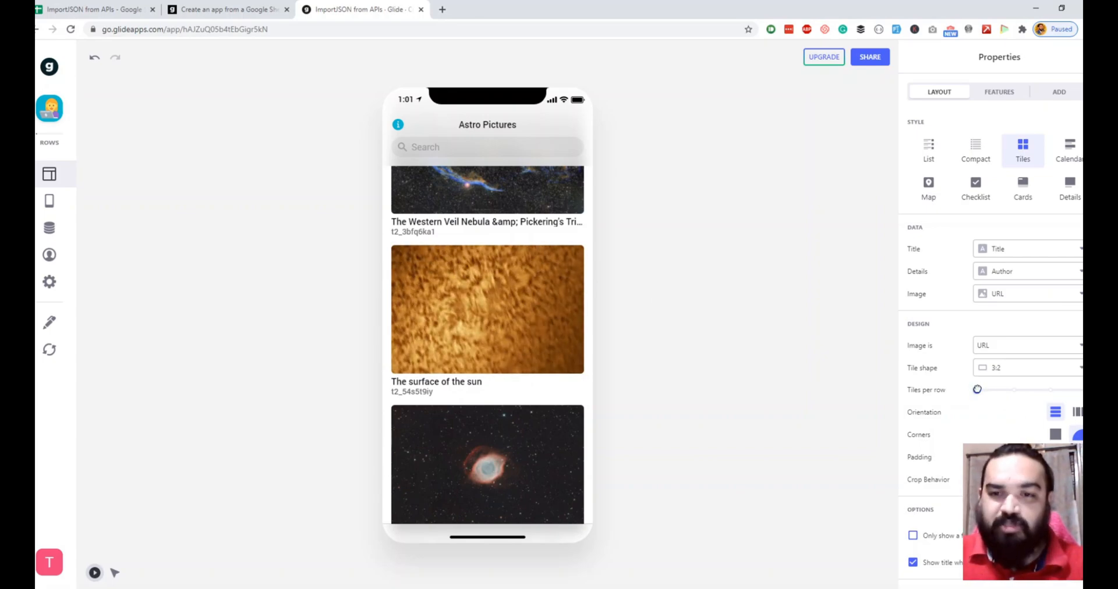
# Step: Set the number of tiles per row to 2
pyautogui.moveTo(978, 390); pyautogui.dragTo(1038, 400)
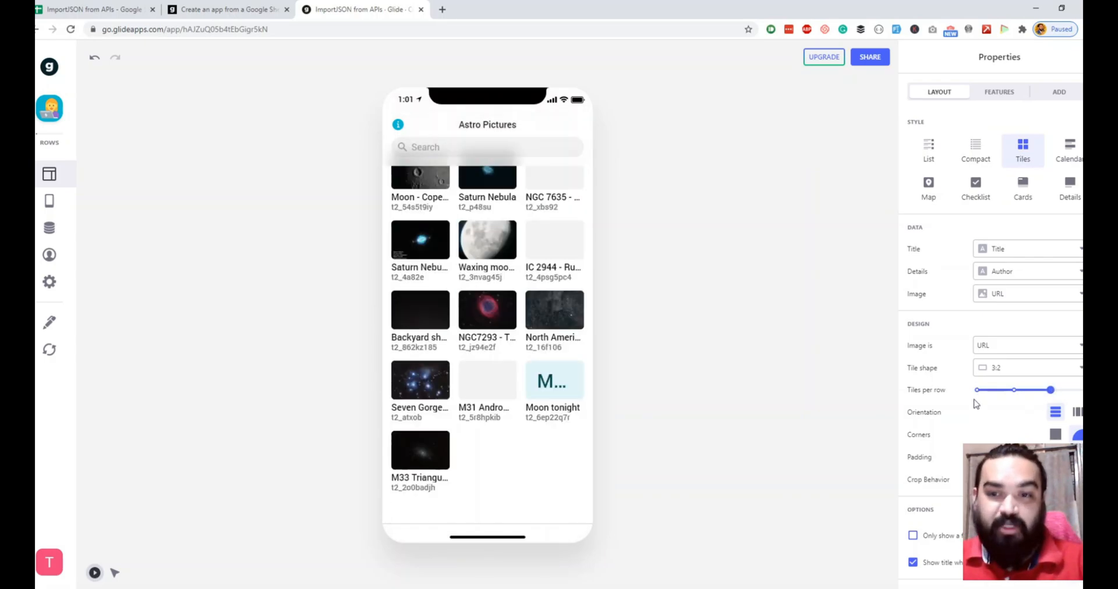
pyautogui.moveTo(1049, 388); pyautogui.dragTo(1015, 389)
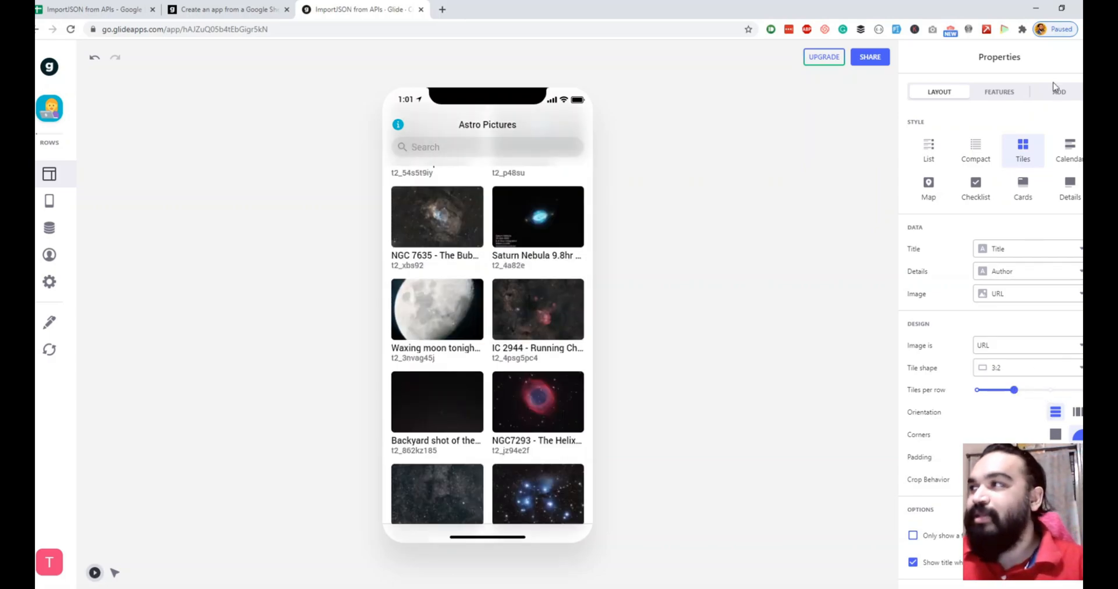
# Step: Turn off the search bar in the screen's features
pyautogui.click(1012, 93)
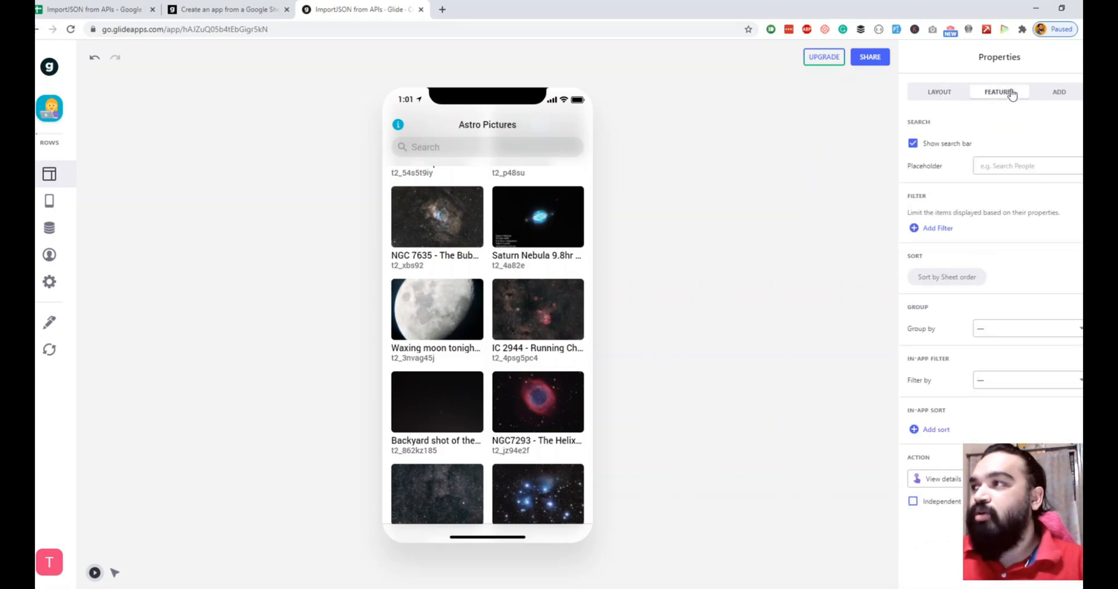
pyautogui.click(498, 148)
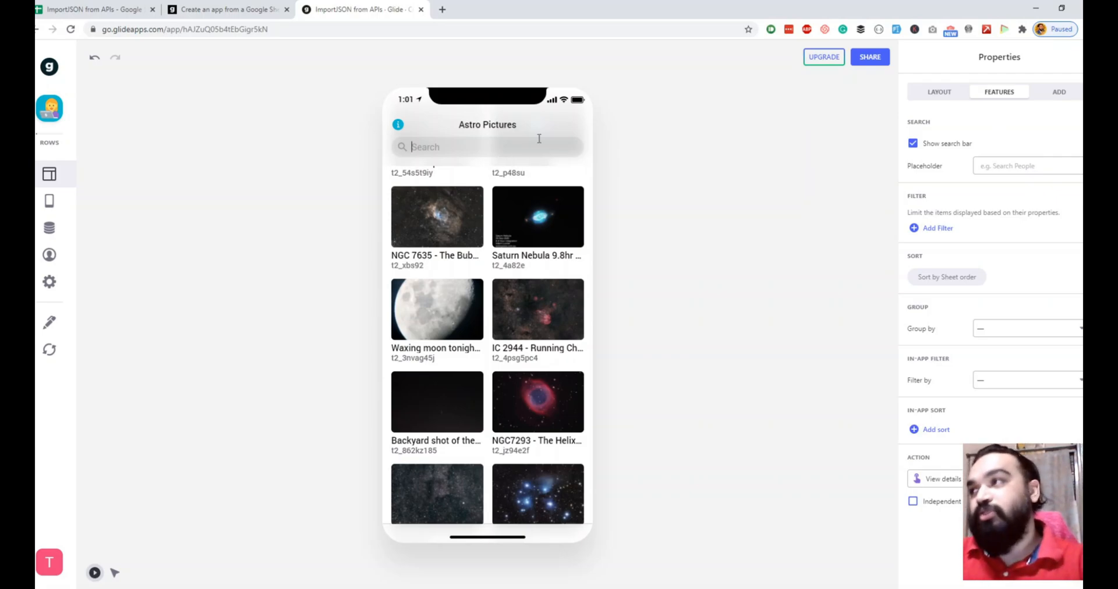
pyautogui.click(913, 145)
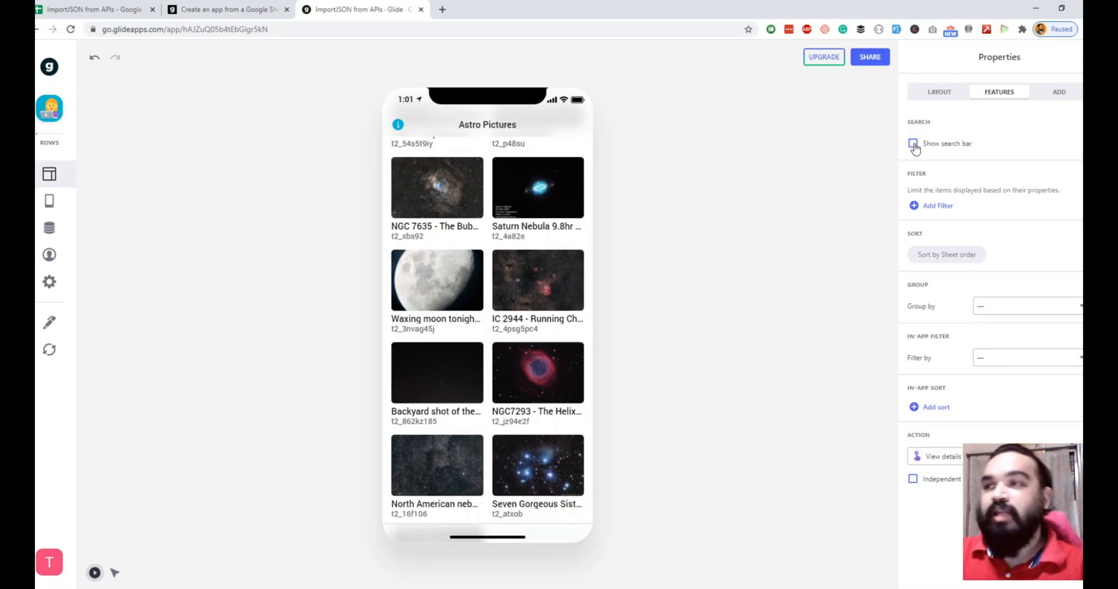
pyautogui.scroll(5, 494, 302)
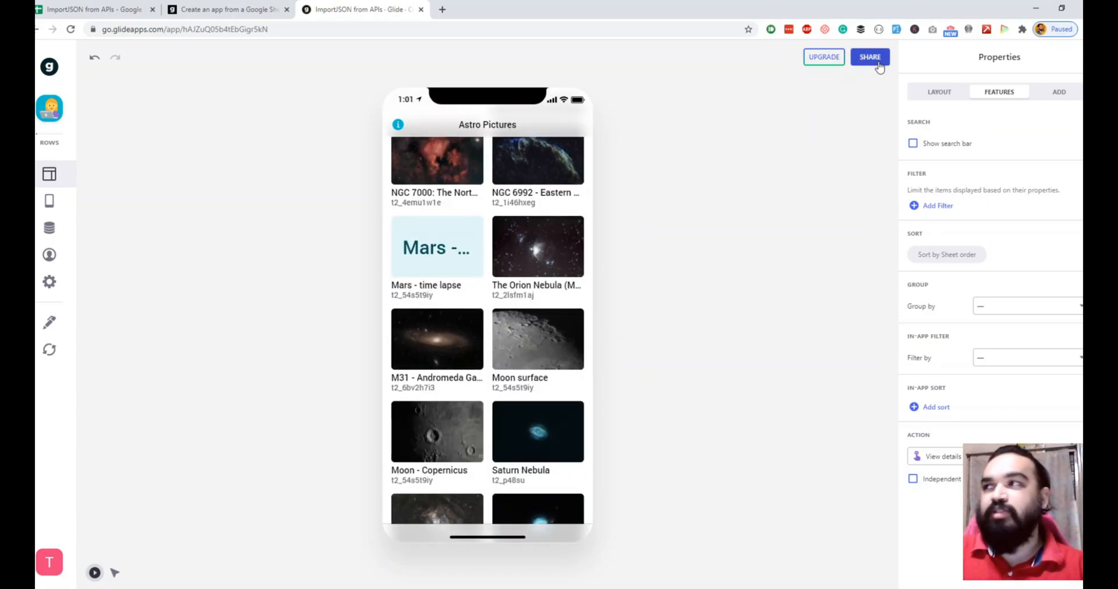
# Step: Publish the app and copy its app link
pyautogui.click(879, 65)
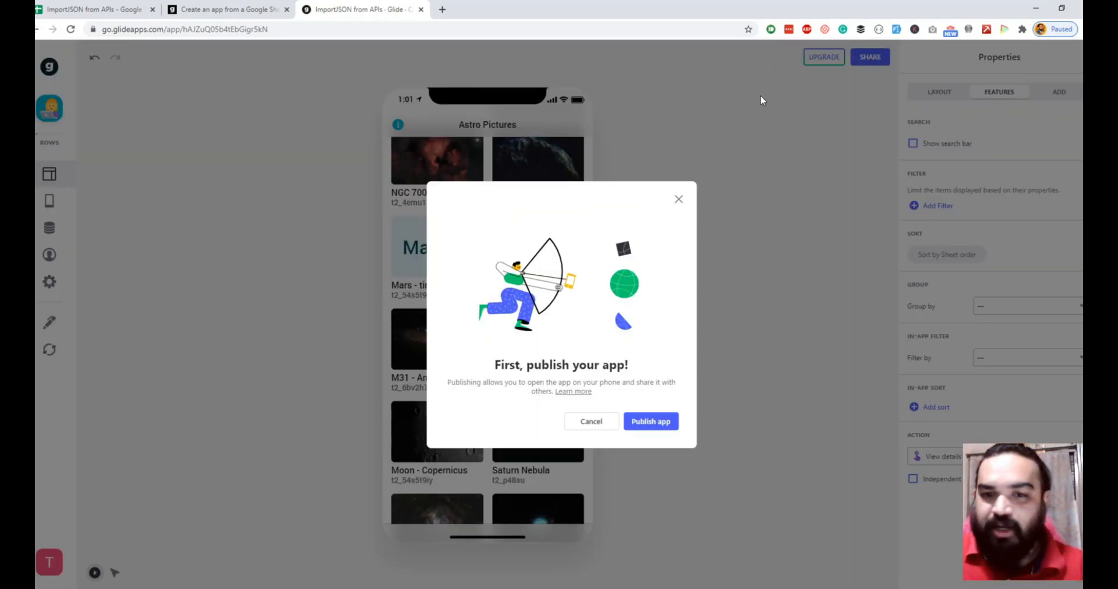
pyautogui.click(651, 422)
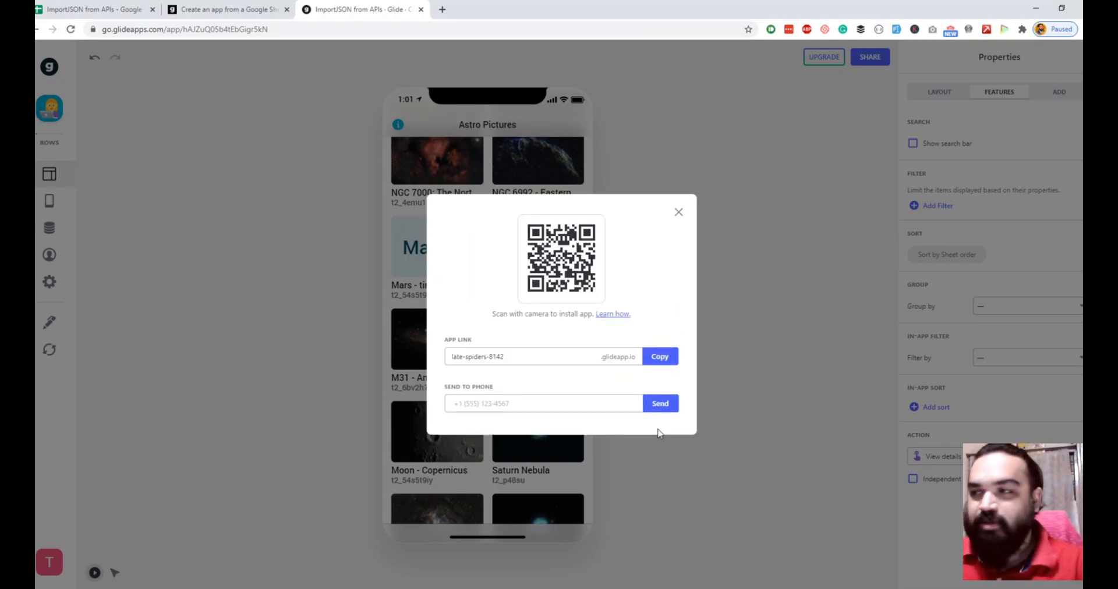
pyautogui.click(660, 356)
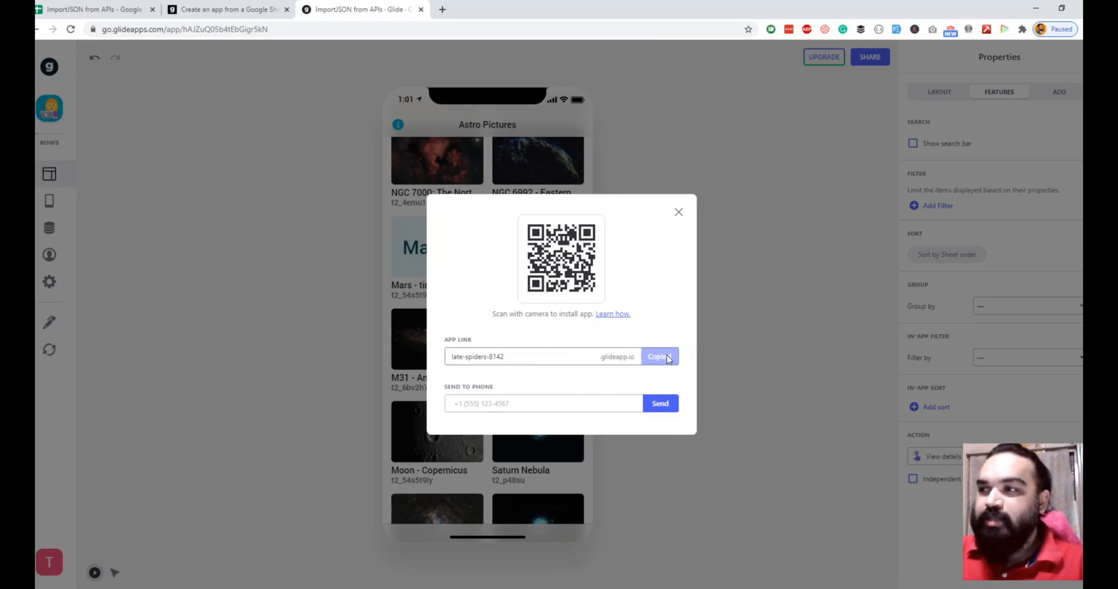
# Step: Open the copied app link in a new browser tab
pyautogui.click(443, 9)
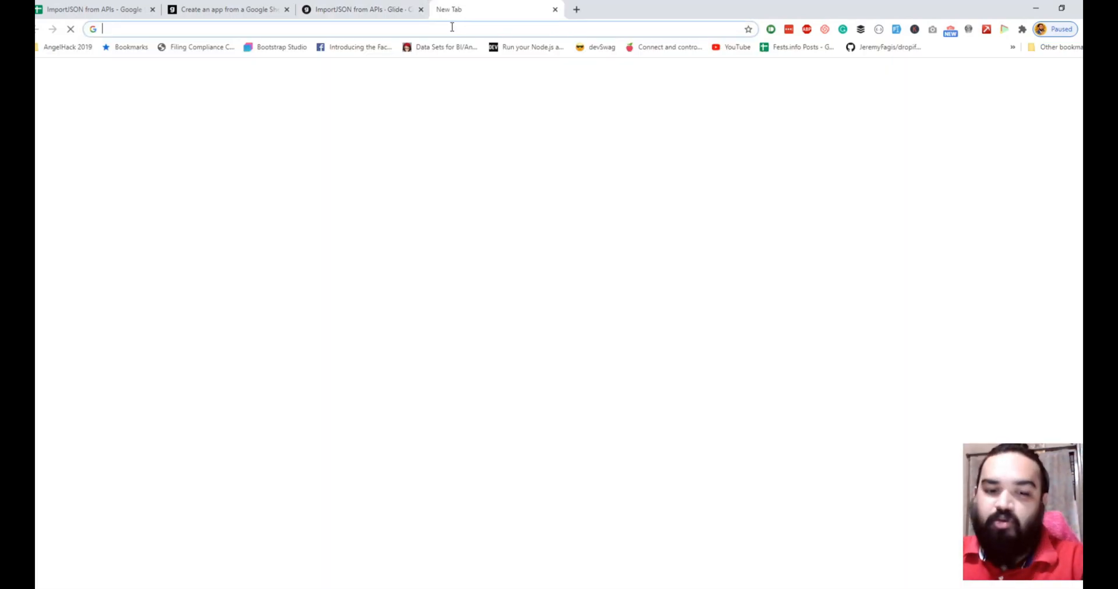
pyautogui.hotkey('ctrl', 'v')
pyautogui.press('Return')
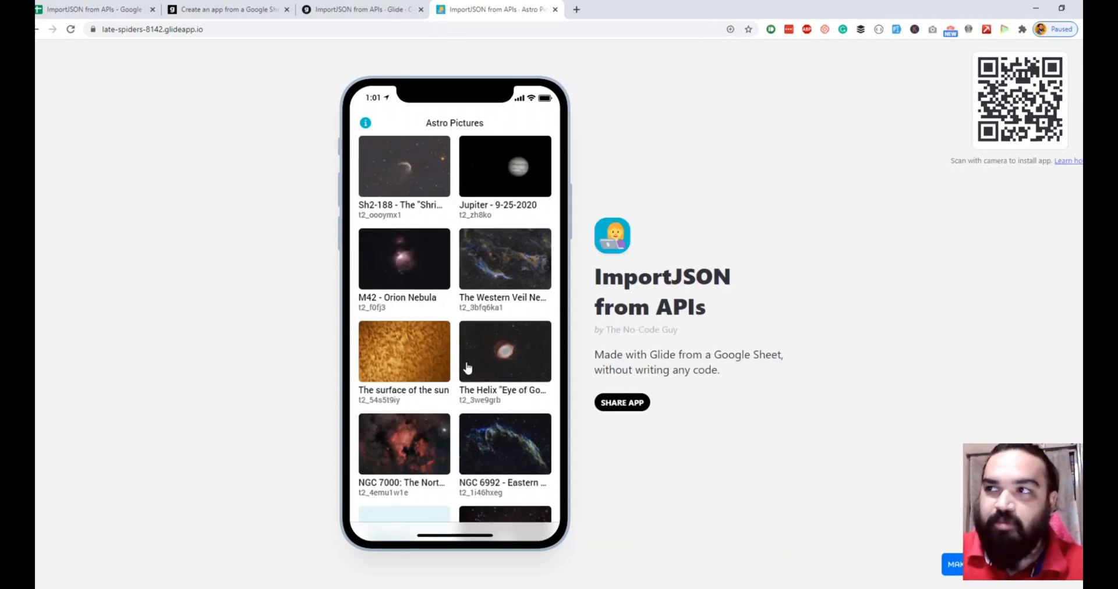
# Step: Browse the published app and open the Saturn Nebula item
pyautogui.scroll(-6, 467, 368)
pyautogui.scroll(1, 456, 422)
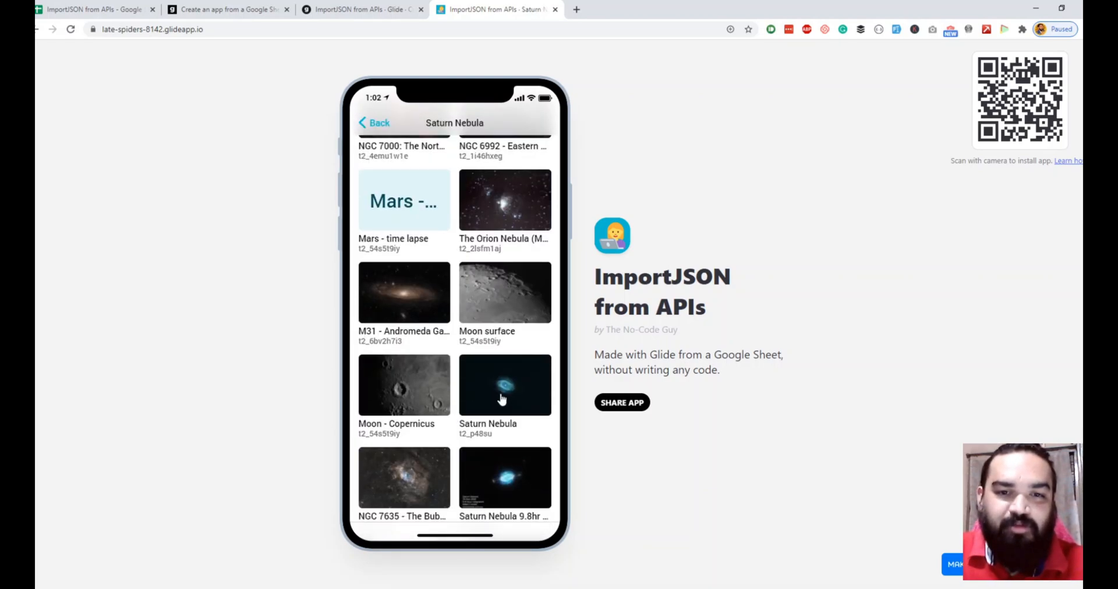
pyautogui.click(502, 399)
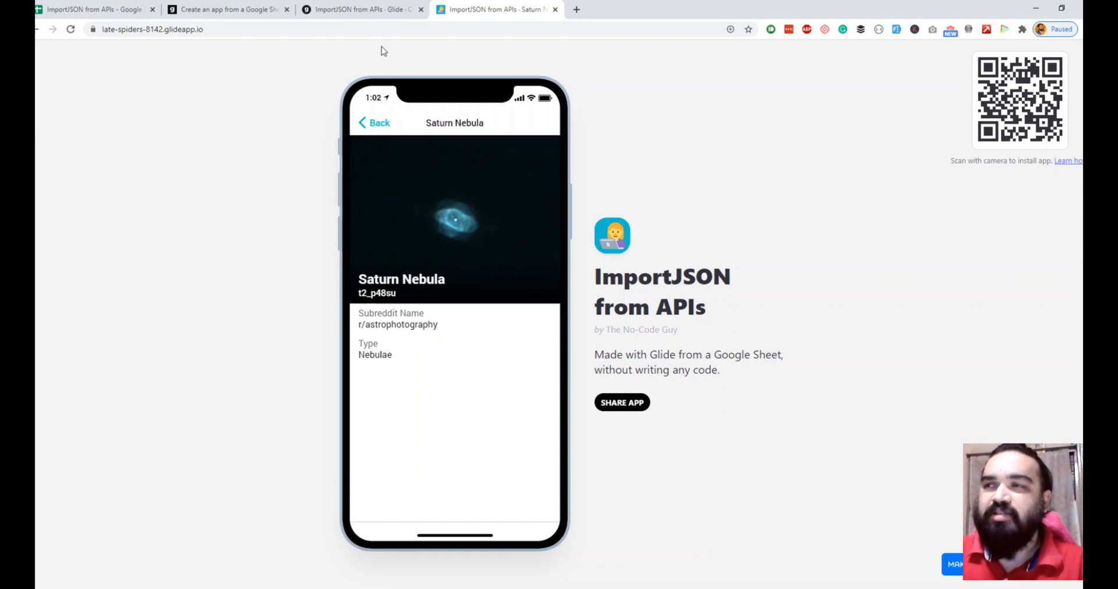
# Step: Return to the Glide editor tab and close the share dialog
pyautogui.click(359, 10)
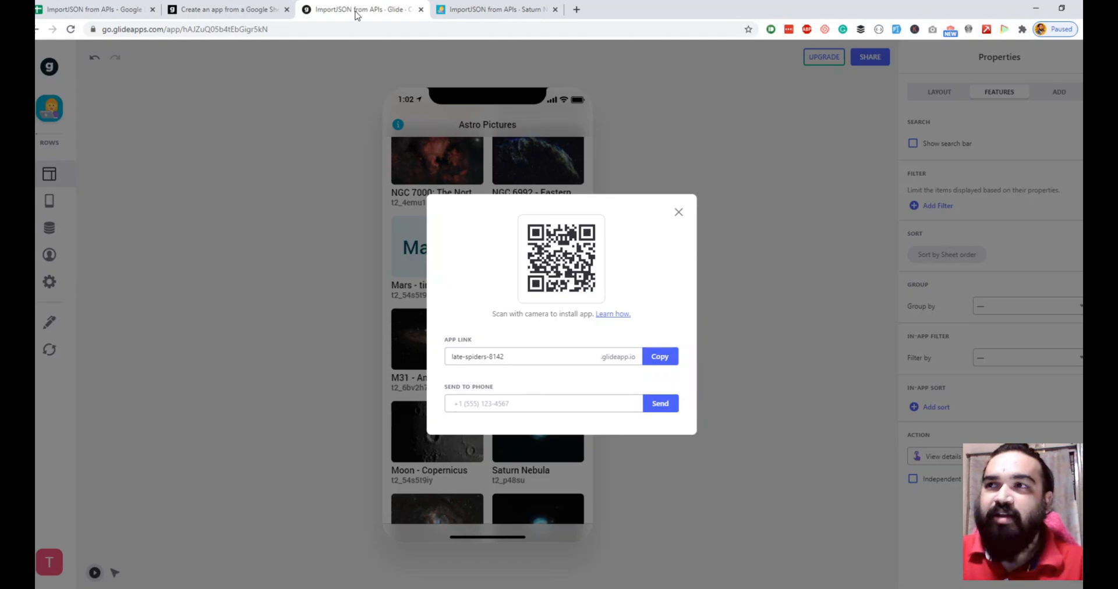
pyautogui.click(680, 212)
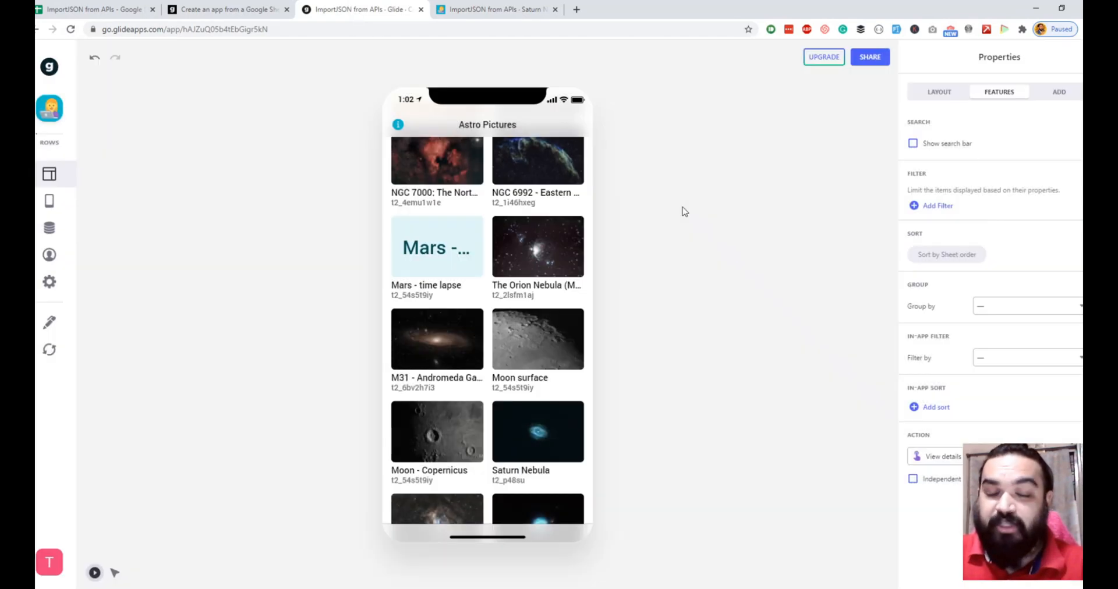